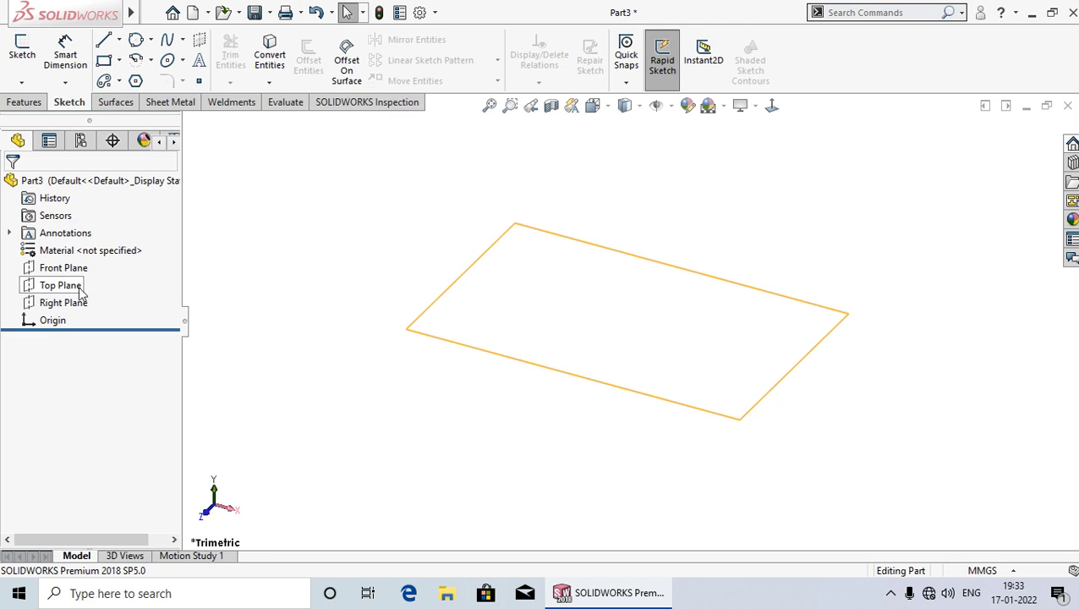
# - Open a new sketch on the Top Plane from its right-click menu
pyautogui.rightClick(67, 289)
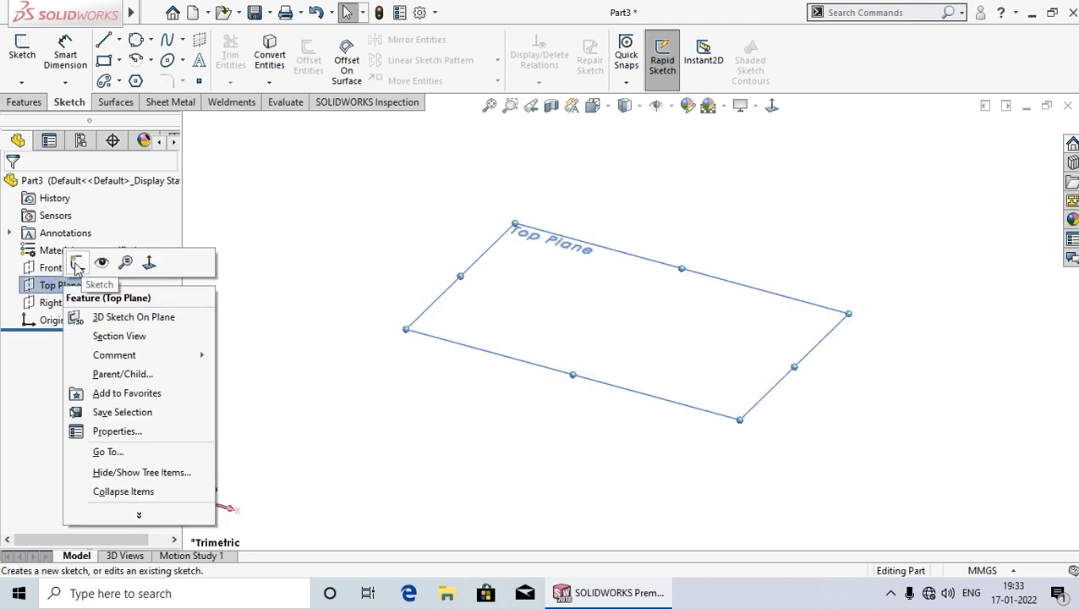
pyautogui.click(77, 266)
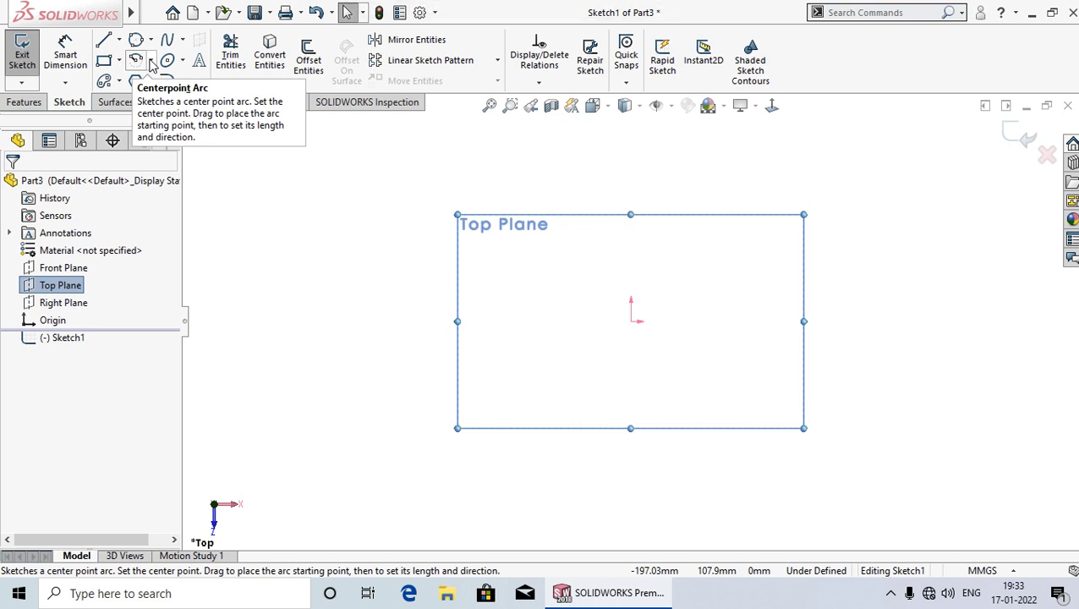
# - Review the Centerpoint, Tangent and 3 Point arc types, then deselect the Top Plane
pyautogui.click(151, 65)
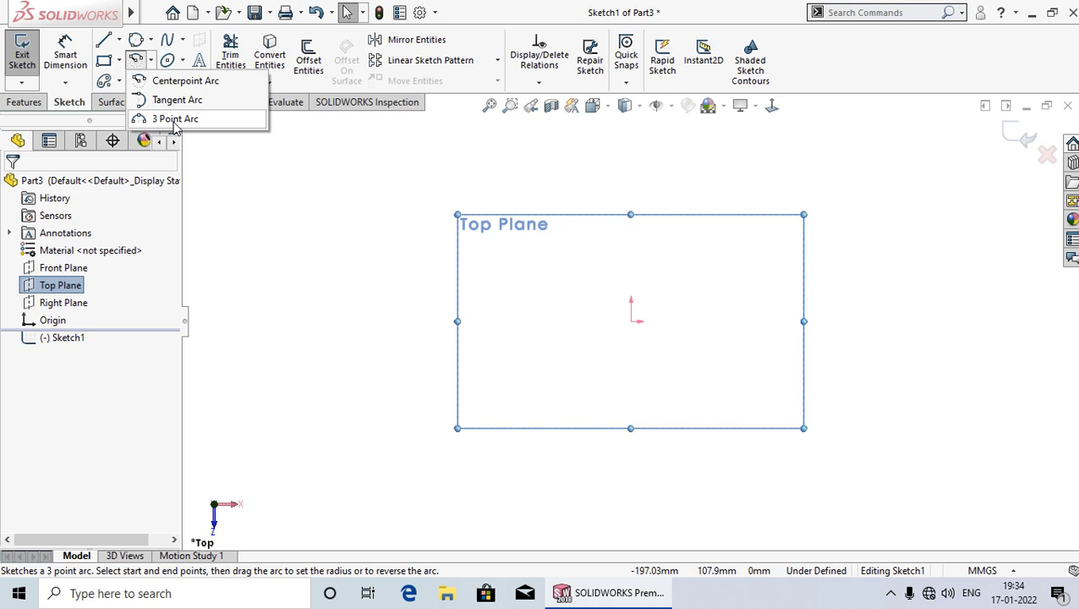
pyautogui.click(393, 248)
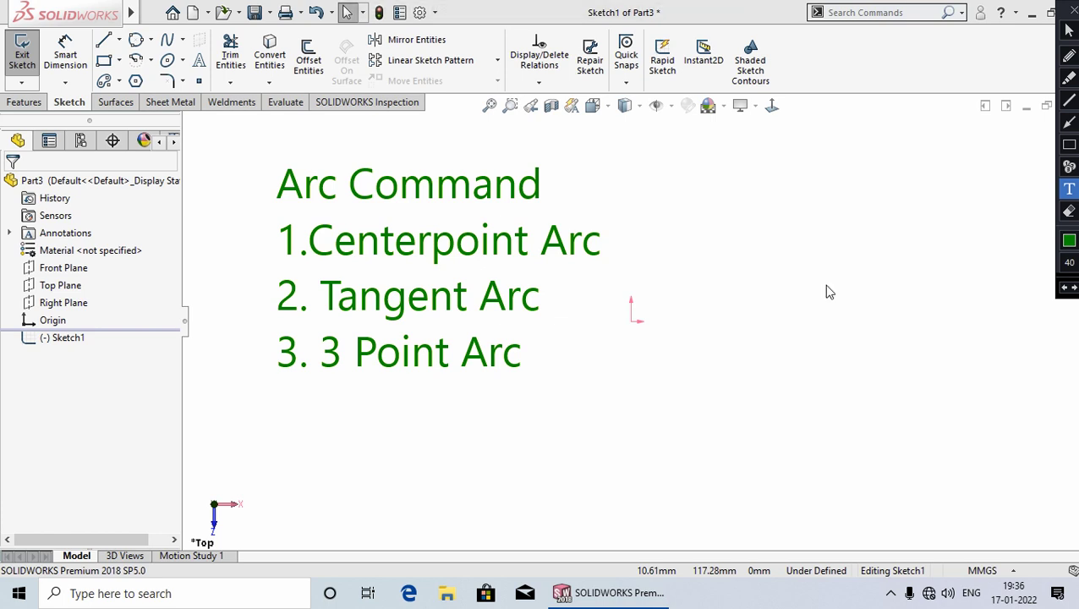
pyautogui.click(1069, 26)
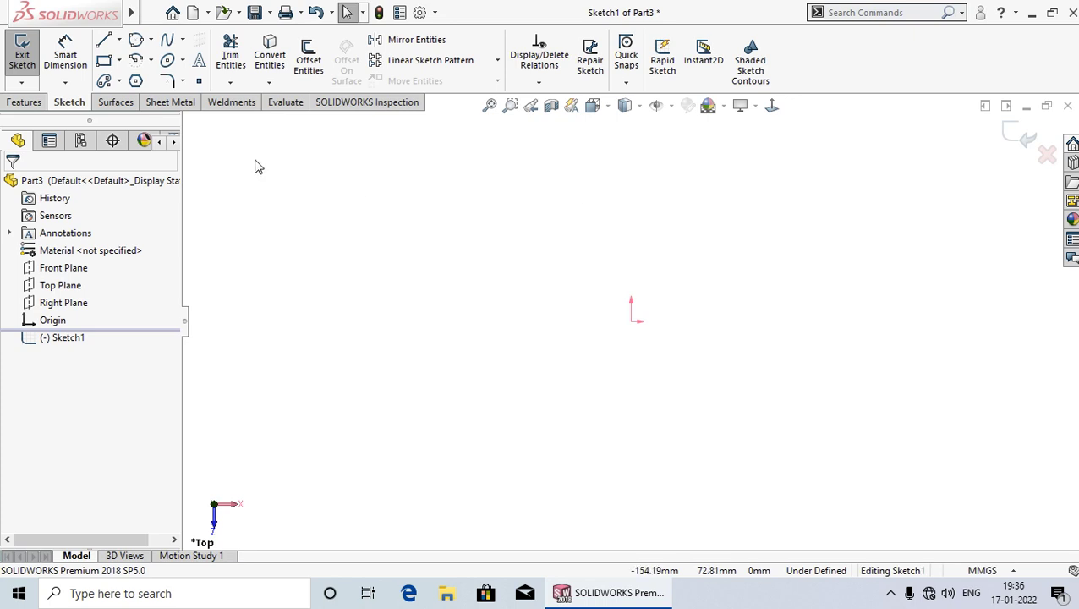
# - Choose Centerpoint Arc from the arc flyout on the Sketch tab
pyautogui.click(153, 64)
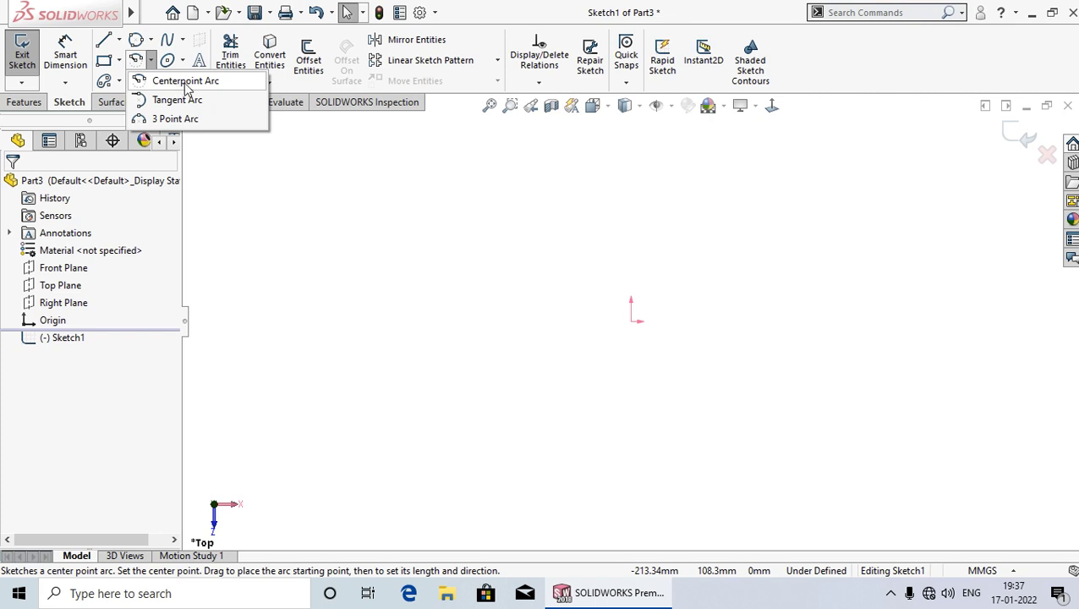
pyautogui.click(183, 81)
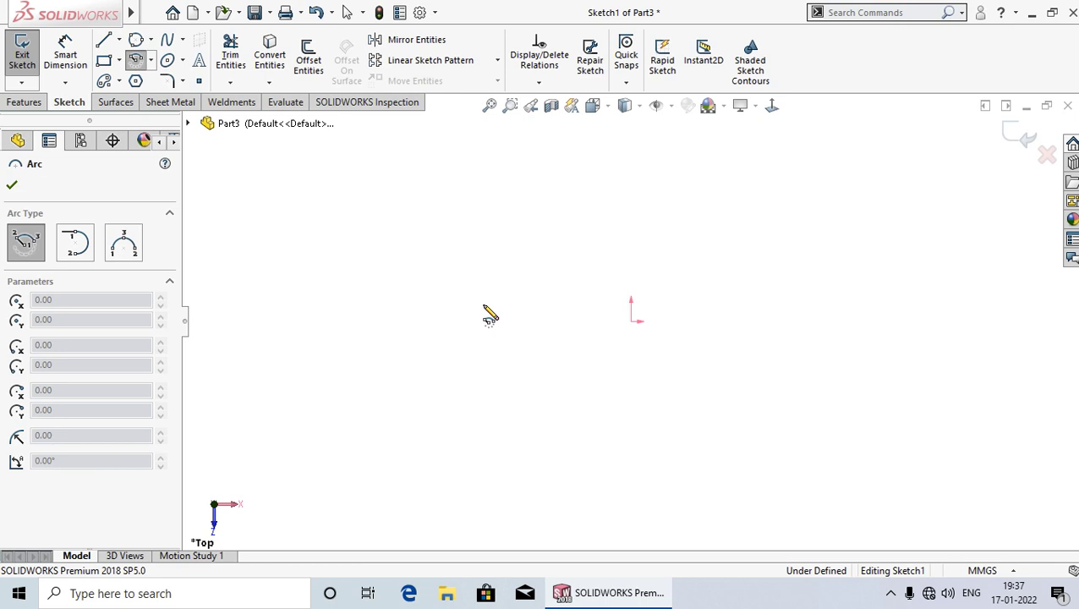
# - Draw a centerpoint arc centred on the origin, sweeping above it from right to left
pyautogui.click(631, 322)
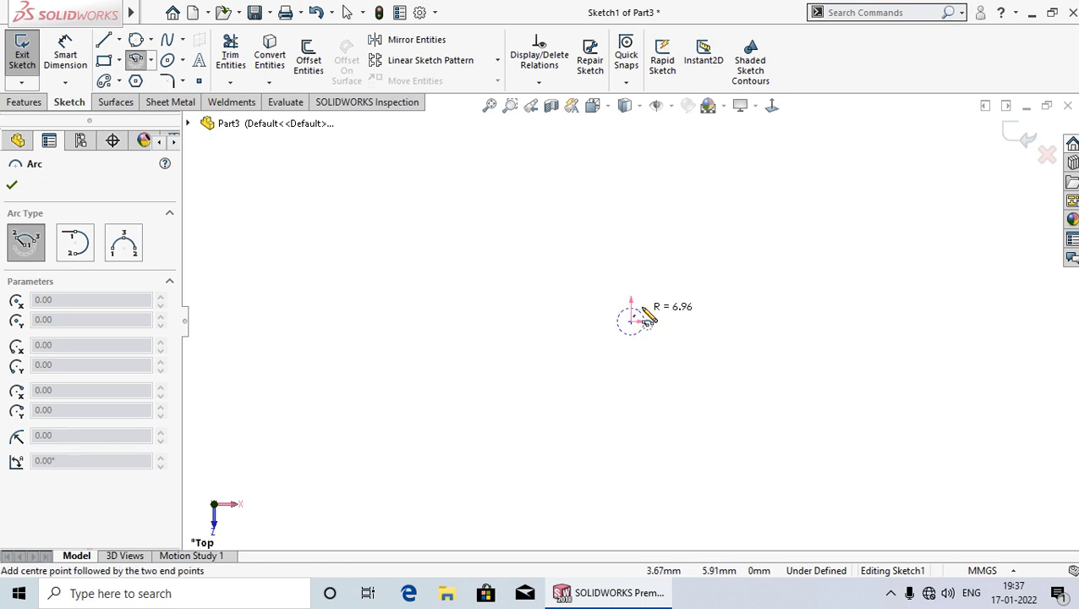
pyautogui.click(751, 240)
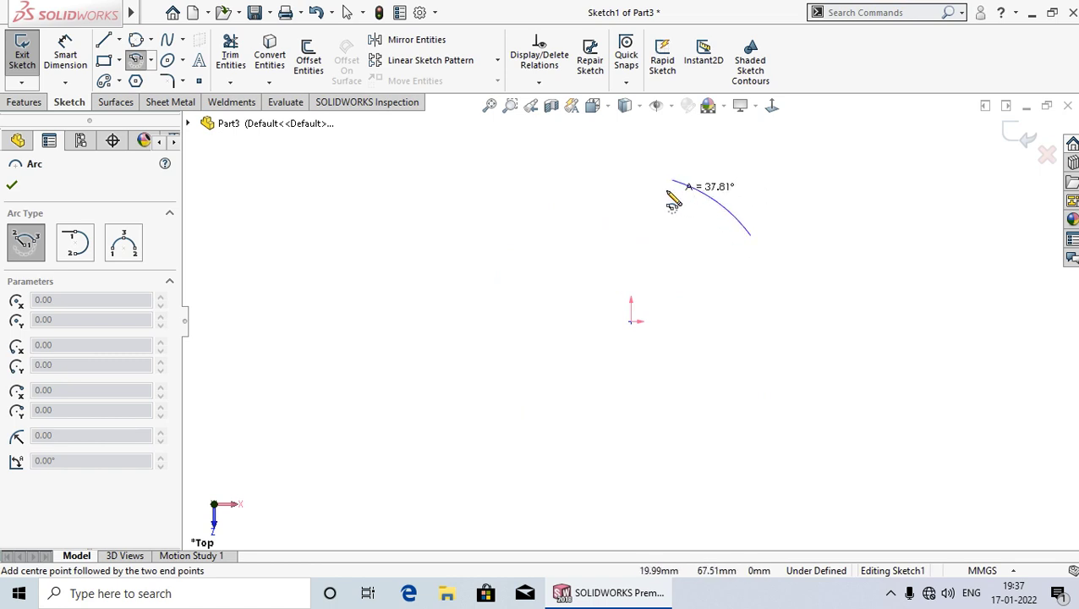
pyautogui.click(515, 236)
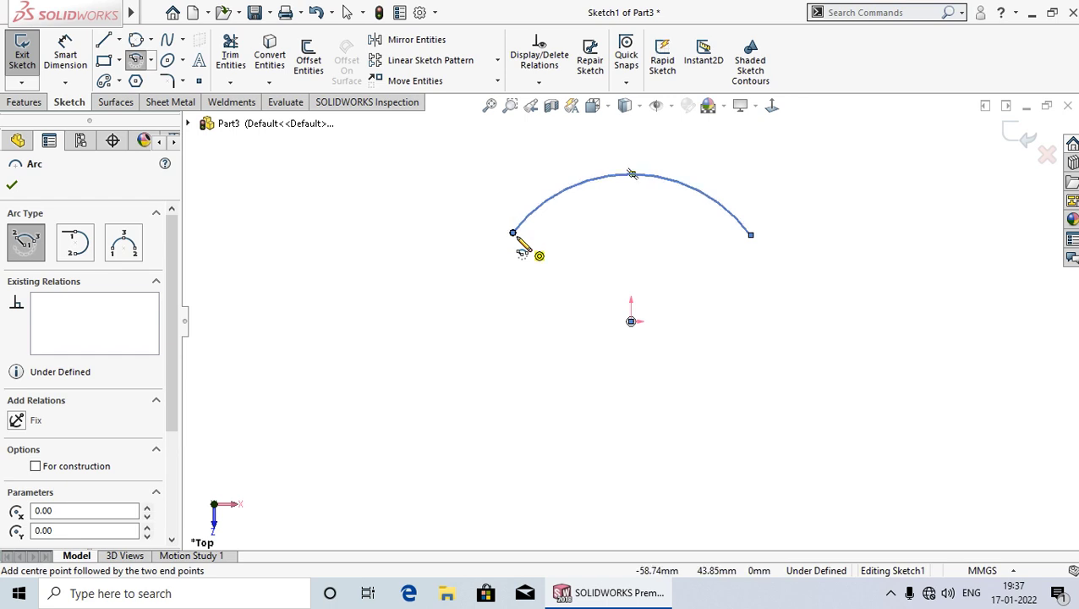
pyautogui.rightClick(517, 240)
pyautogui.click(560, 248)
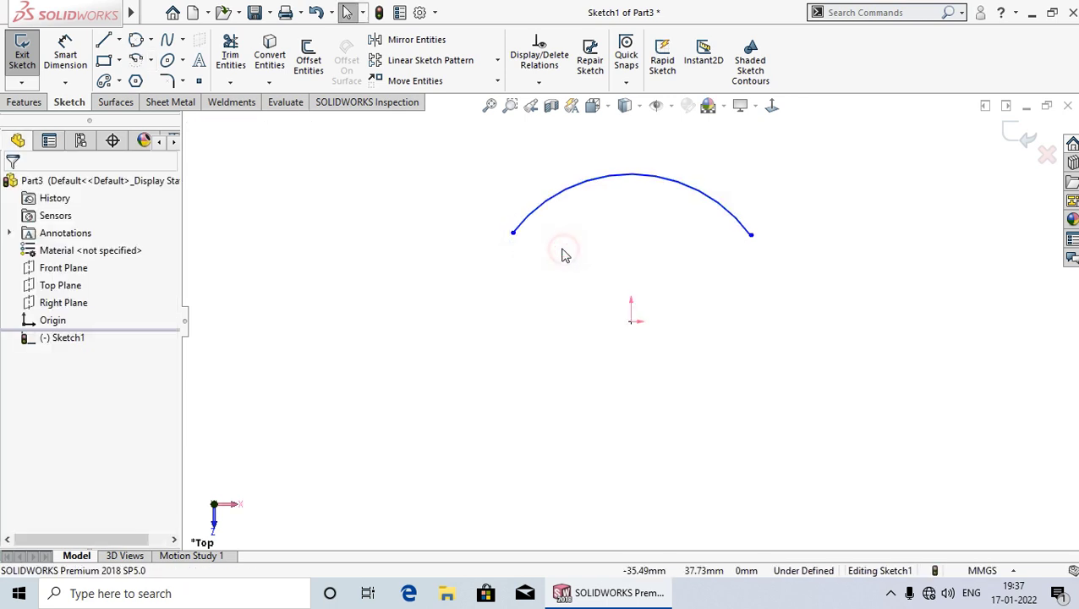
pyautogui.scroll(2, 727, 253)
pyautogui.scroll(-1, 682, 249)
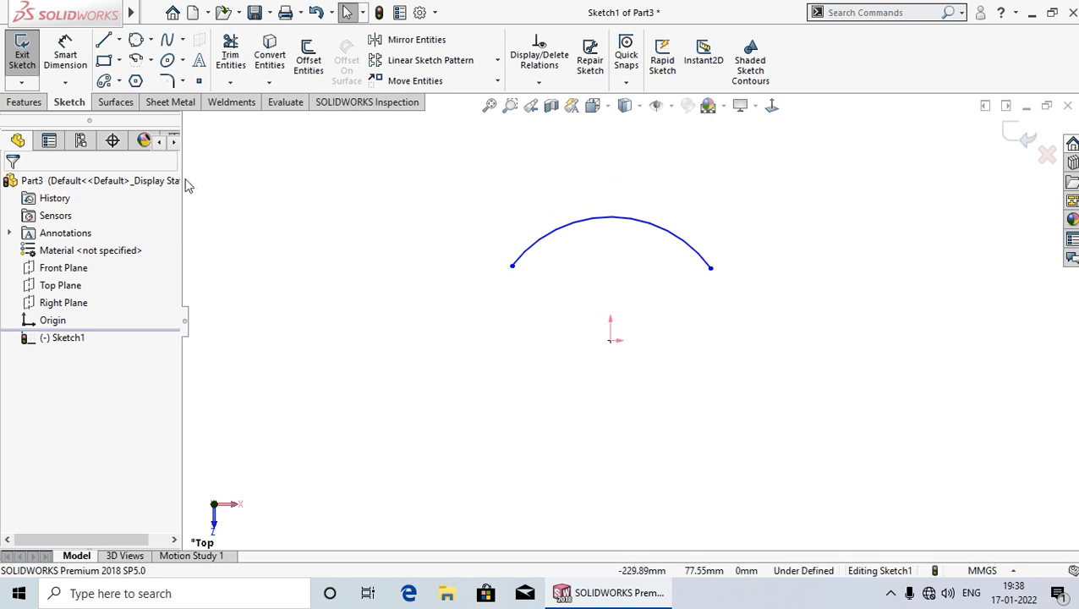
# - Add a Smart Dimension of R80 to the arc's radius
pyautogui.click(65, 53)
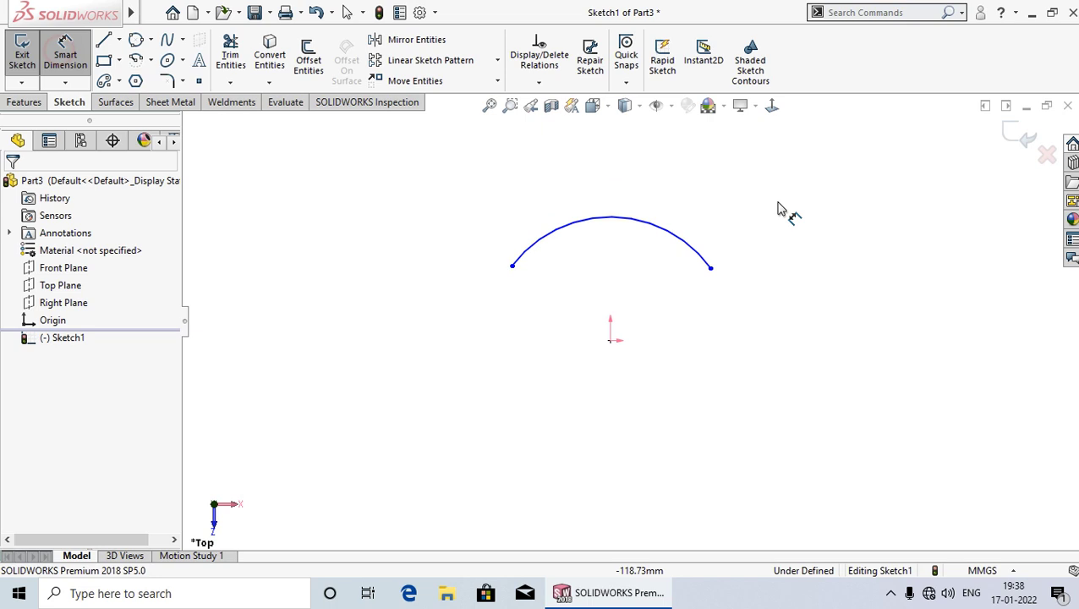
pyautogui.click(687, 243)
pyautogui.click(747, 190)
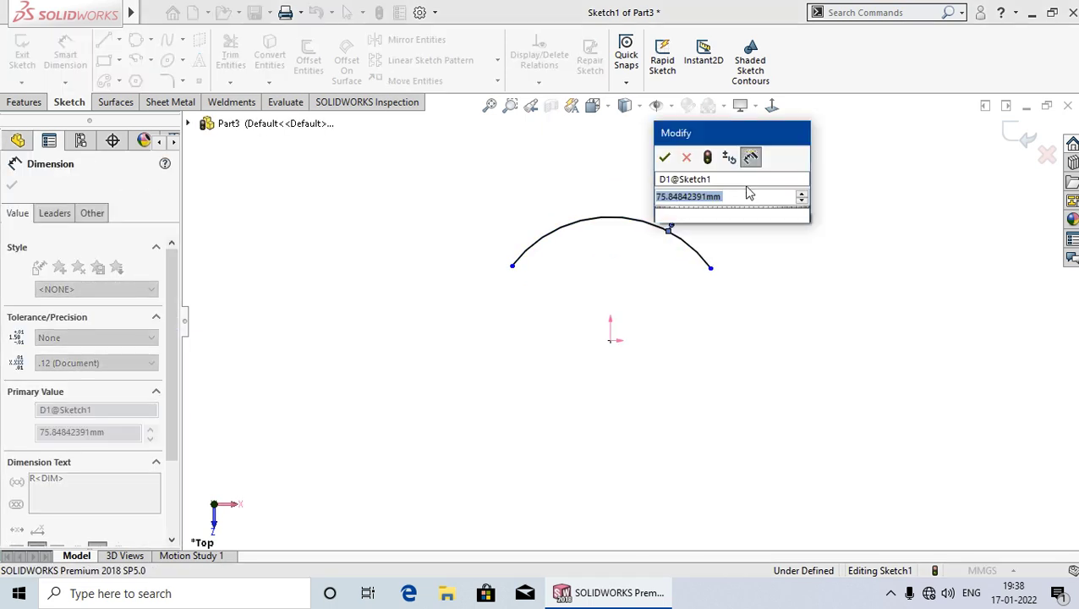
pyautogui.write('80')
pyautogui.press('Return')
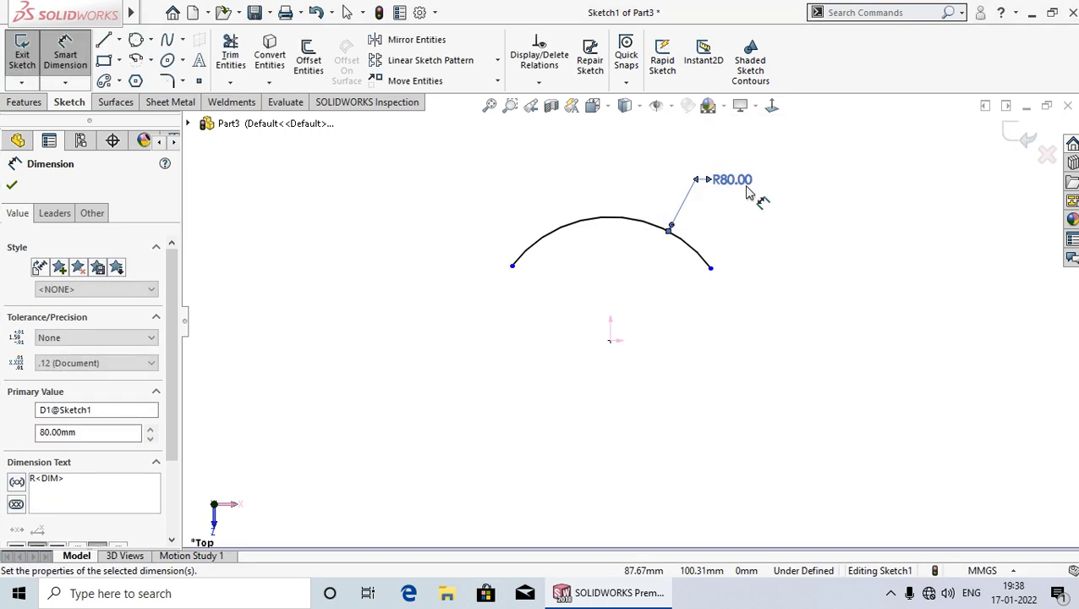
pyautogui.click(370, 288)
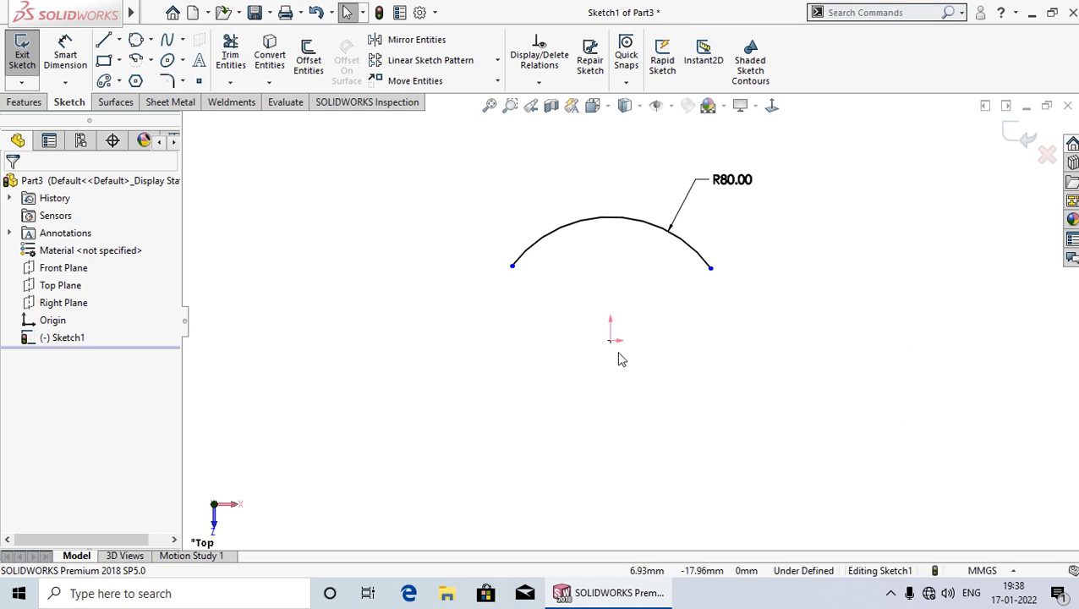
# - Make the arc's left endpoint horizontal with the origin
pyautogui.click(512, 266)
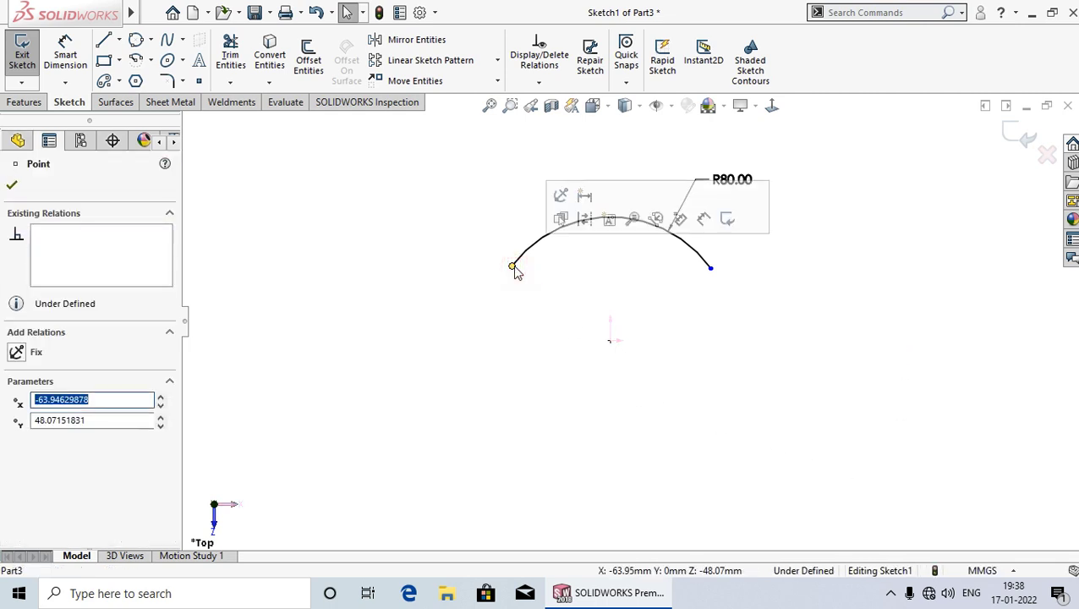
pyautogui.click(611, 342)
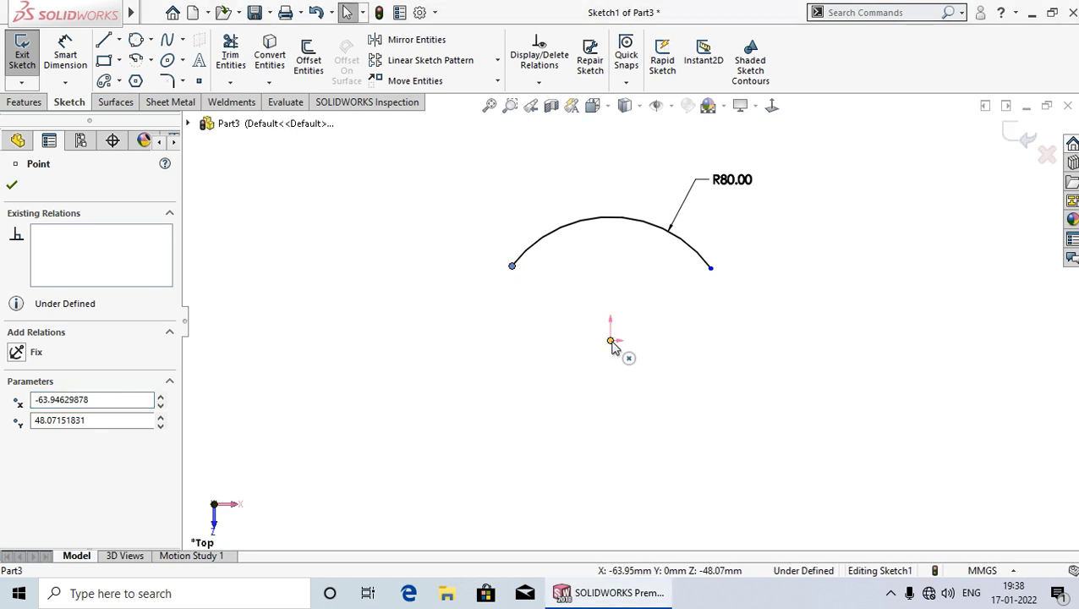
pyautogui.keyDown('ctrl'); pyautogui.click(610, 342); pyautogui.keyUp('ctrl')
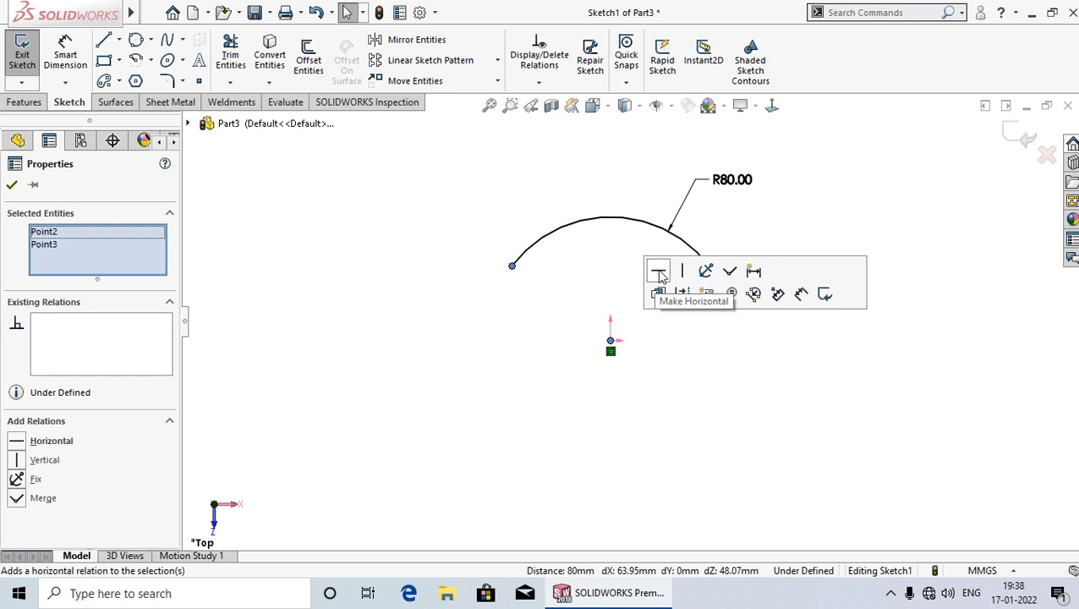
pyautogui.click(659, 273)
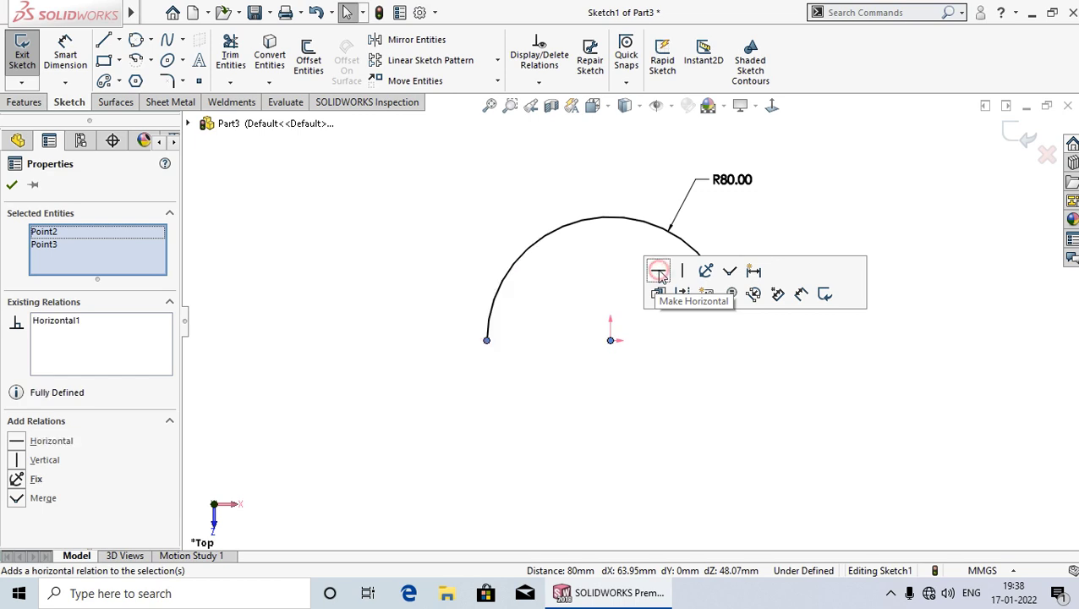
pyautogui.click(11, 187)
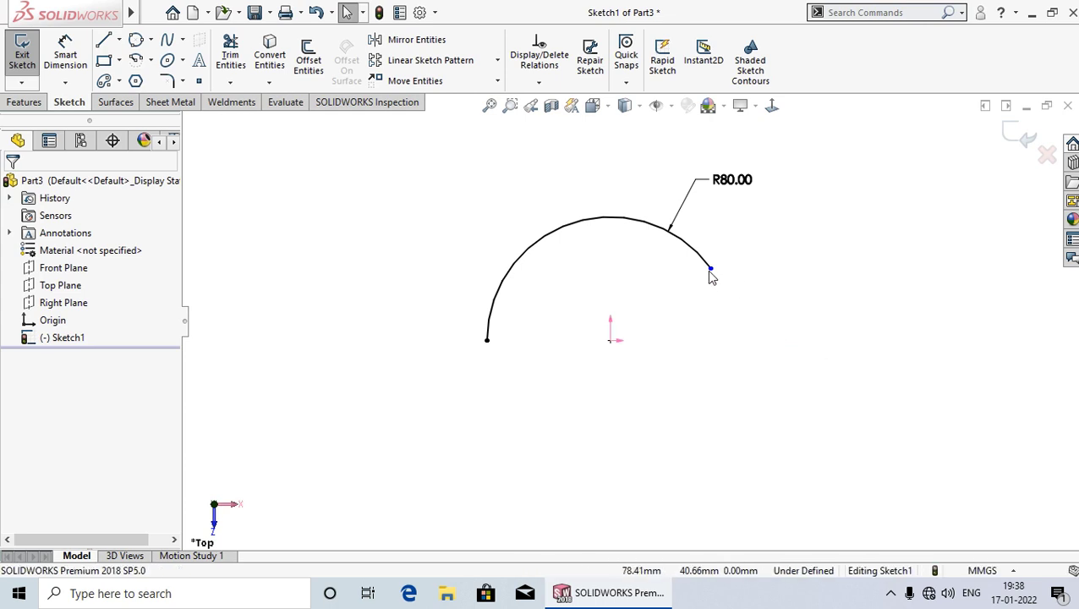
# - Make the right endpoint vertical with the origin and move the R80 label upper left
pyautogui.click(710, 268)
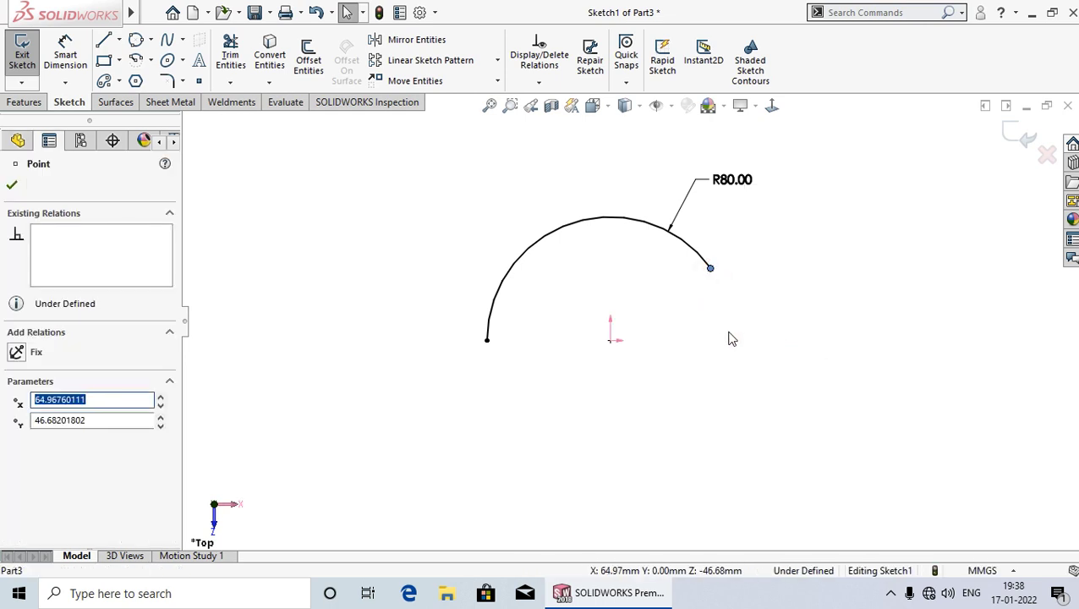
pyautogui.keyDown('ctrl'); pyautogui.click(611, 342); pyautogui.keyUp('ctrl')
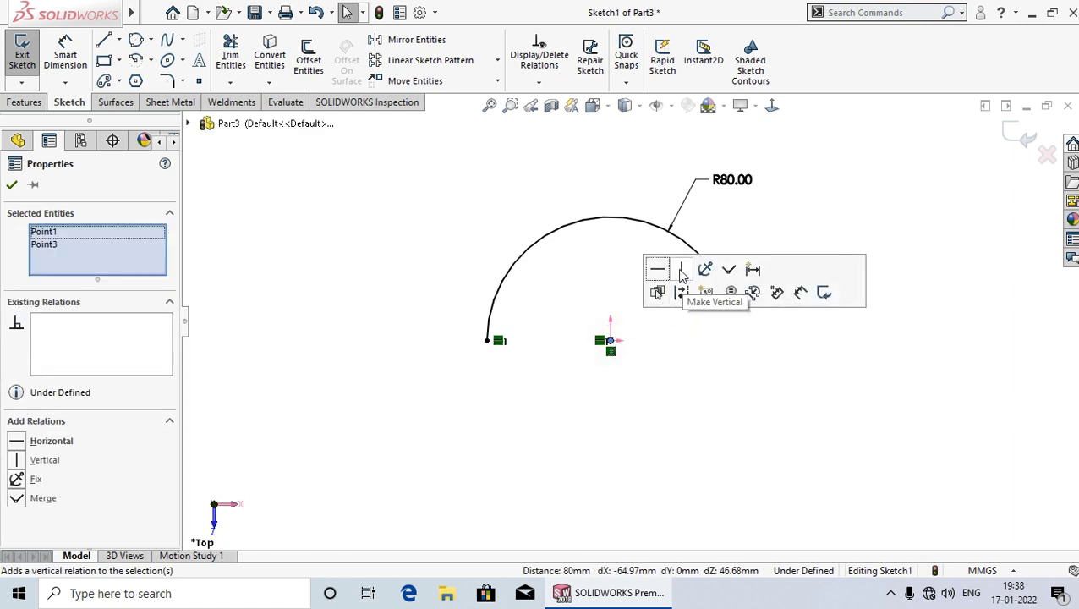
pyautogui.click(682, 272)
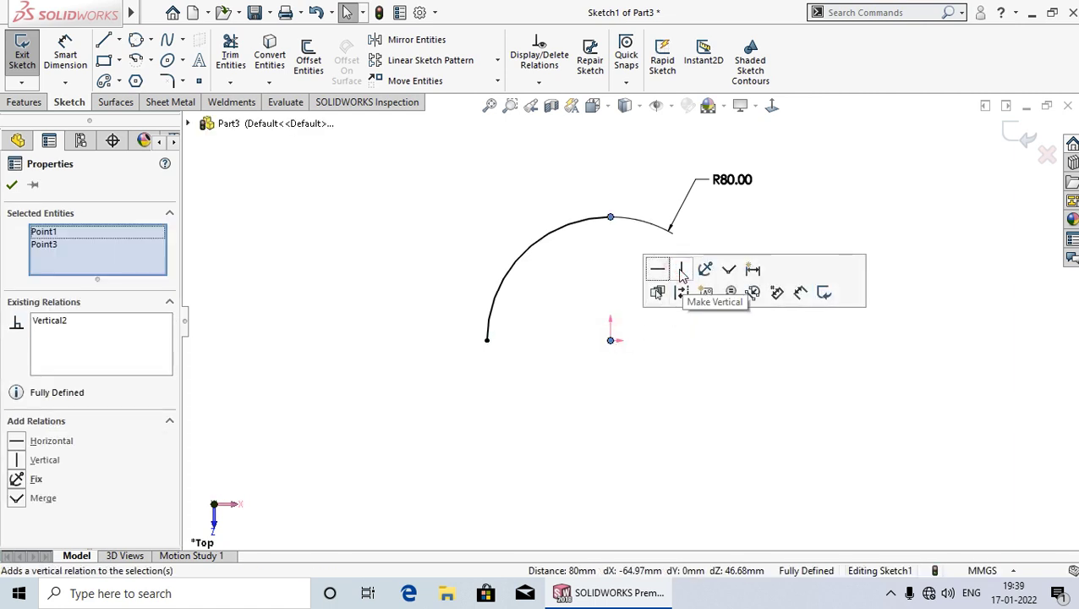
pyautogui.click(11, 186)
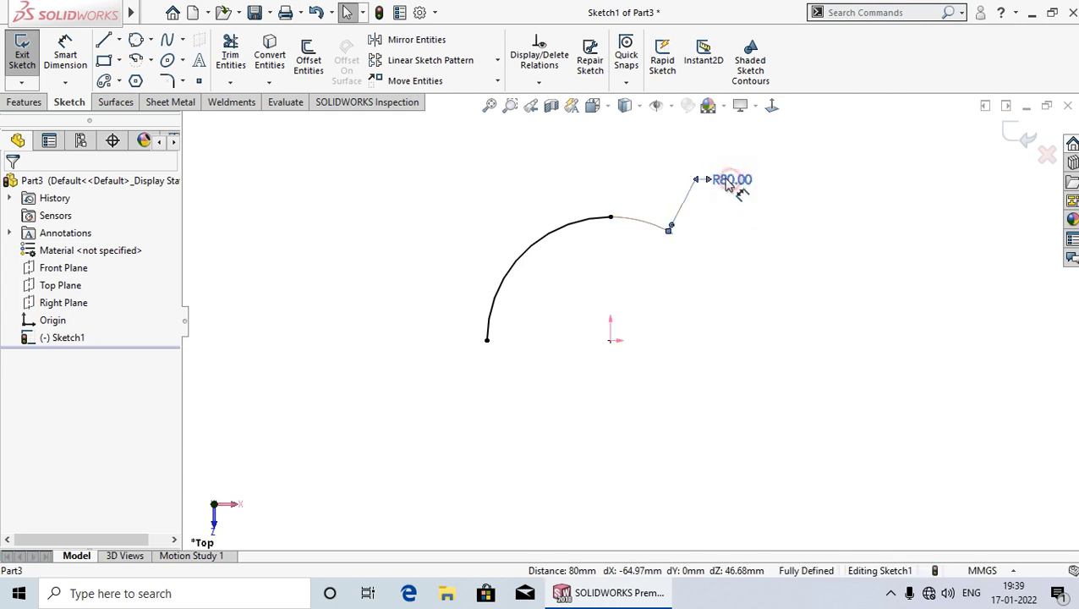
pyautogui.moveTo(730, 185); pyautogui.dragTo(490, 190)
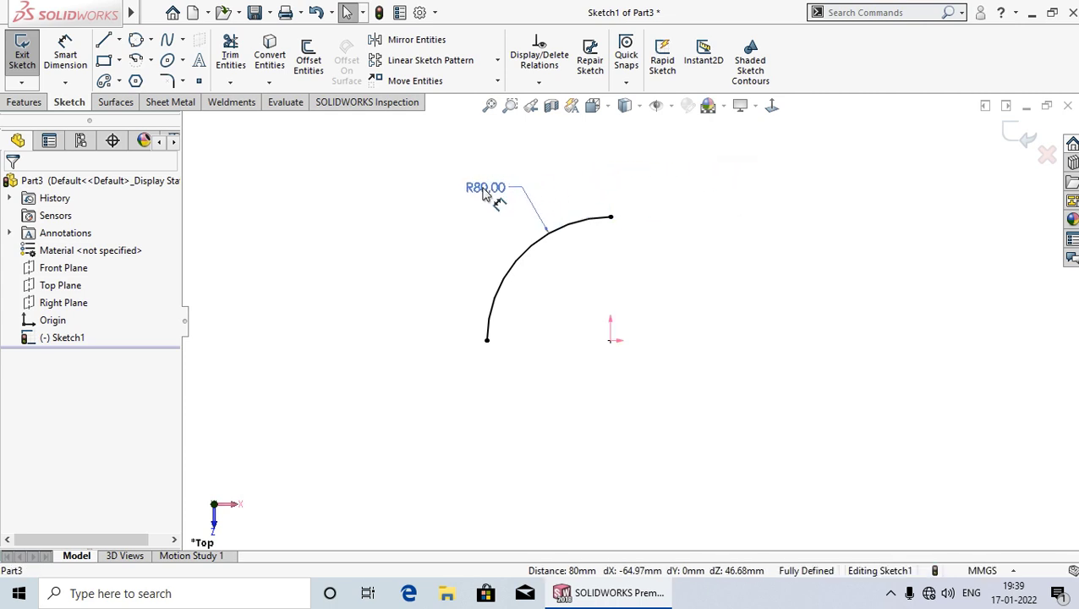
pyautogui.click(411, 286)
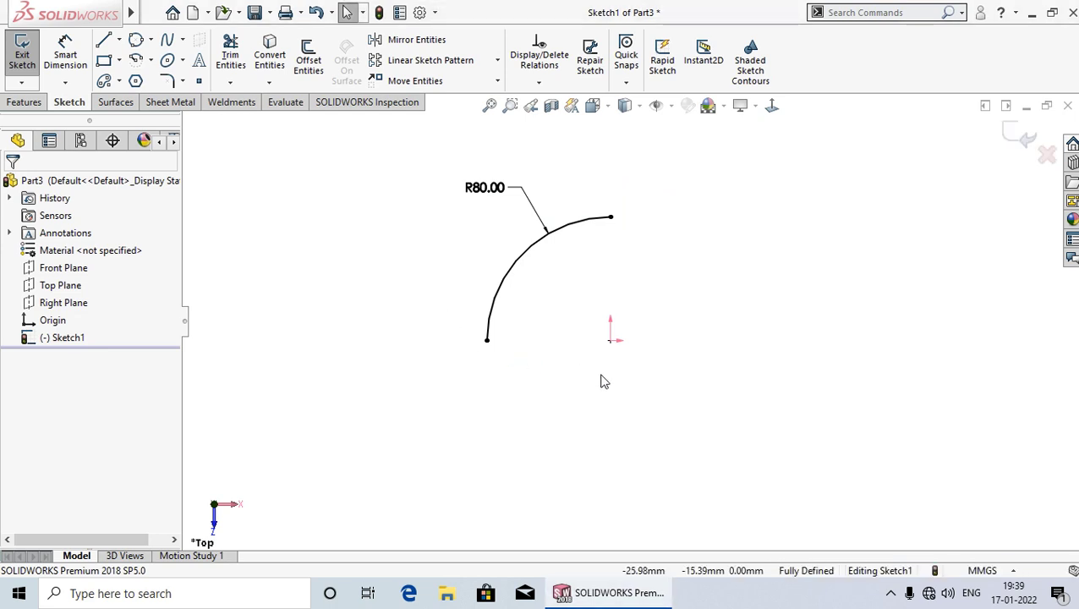
# - Box-select the R80 arc with its dimension and delete them
pyautogui.moveTo(794, 429)
pyautogui.mouseDown()
pyautogui.moveTo(421, 183)
pyautogui.moveTo(425, 191)
pyautogui.mouseUp()
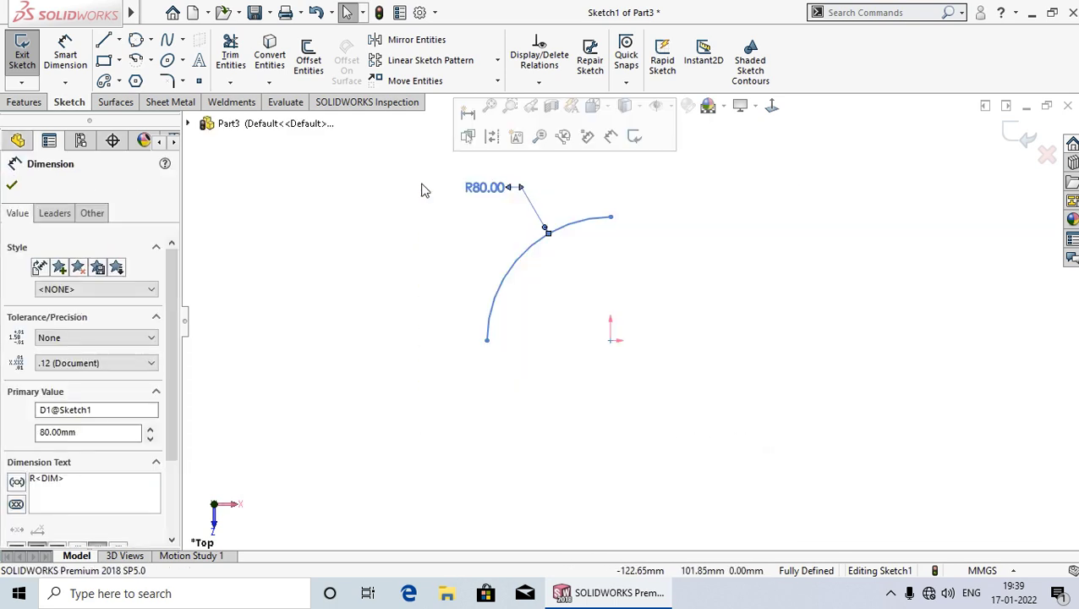
pyautogui.press('Delete')
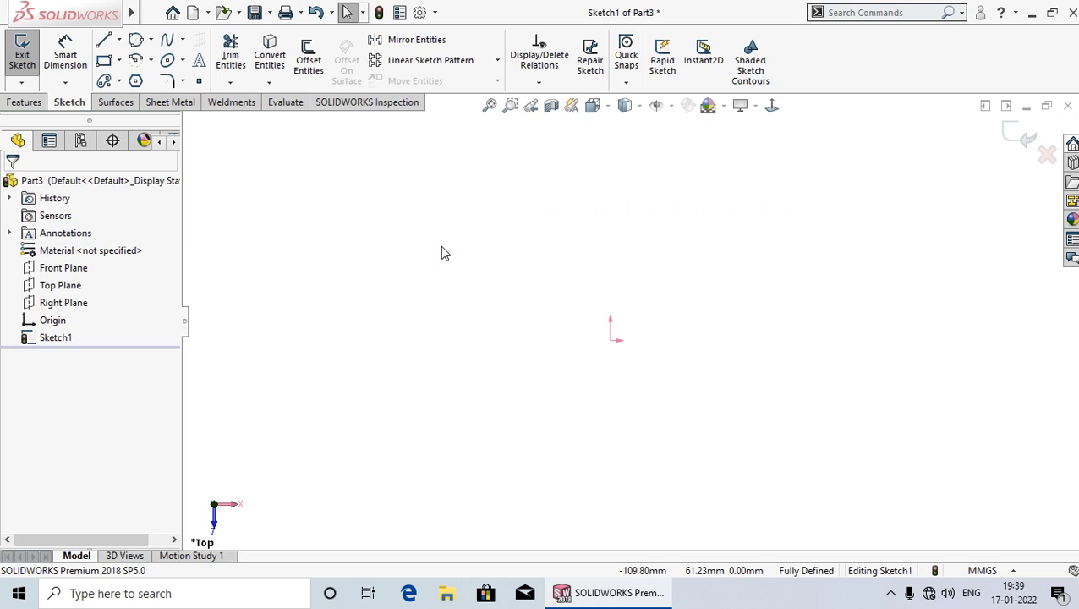
# - Draw a single horizontal line from the origin out to the right
pyautogui.click(103, 40)
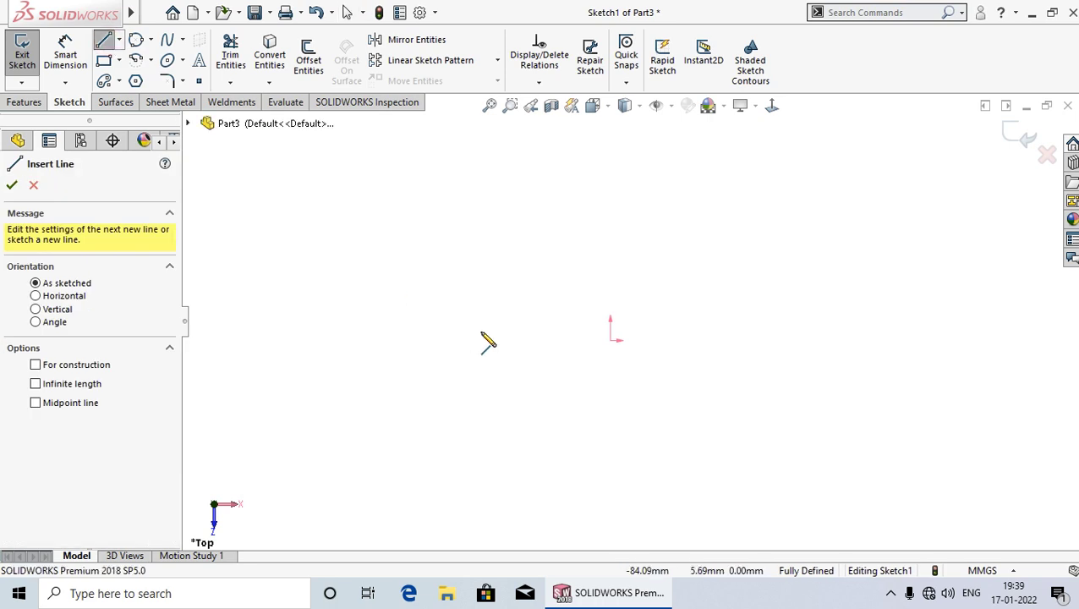
pyautogui.click(610, 342)
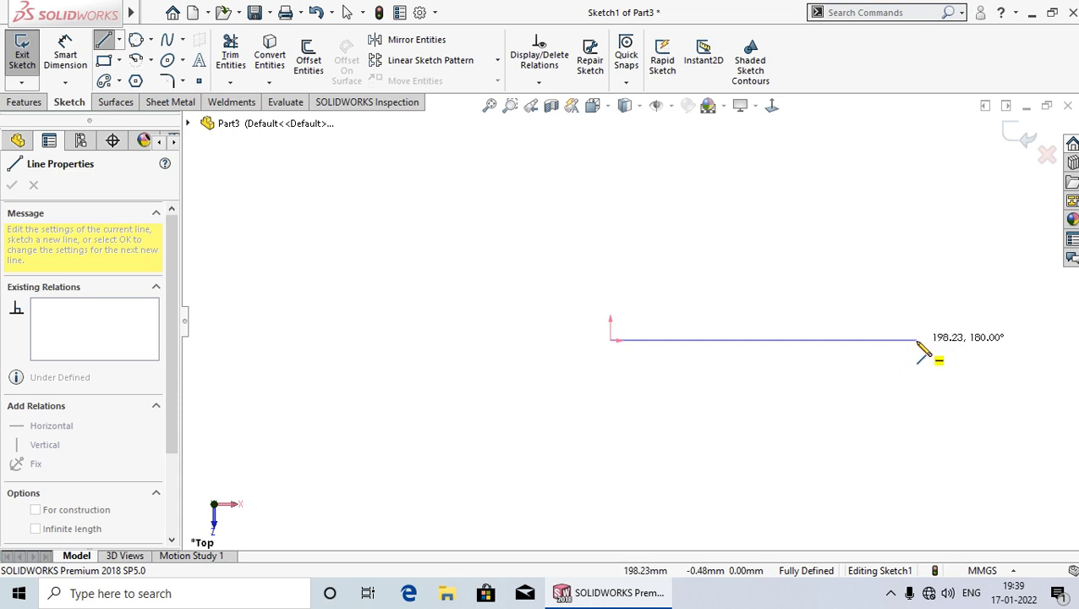
pyautogui.click(921, 340)
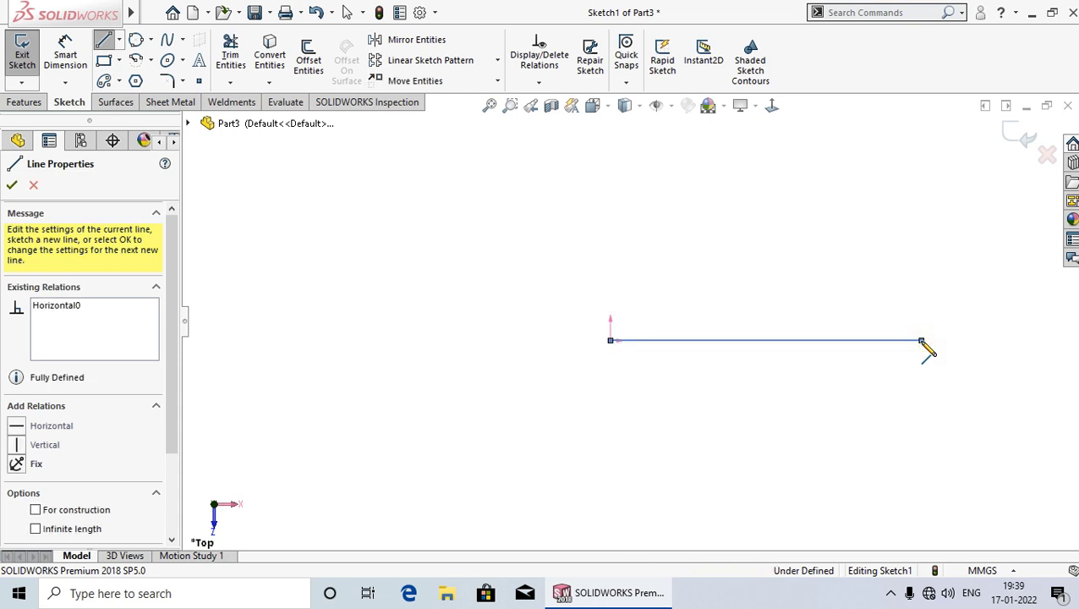
pyautogui.rightClick(924, 347)
pyautogui.click(937, 360)
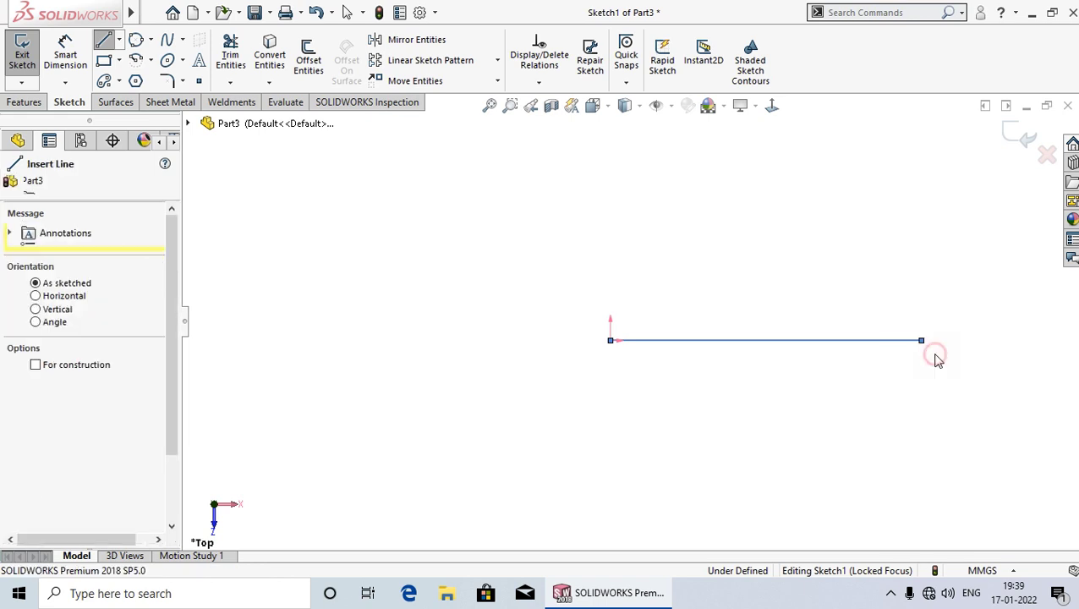
pyautogui.press('Escape')
pyautogui.press('z')
pyautogui.press('z')
pyautogui.press('z')
pyautogui.press('z')
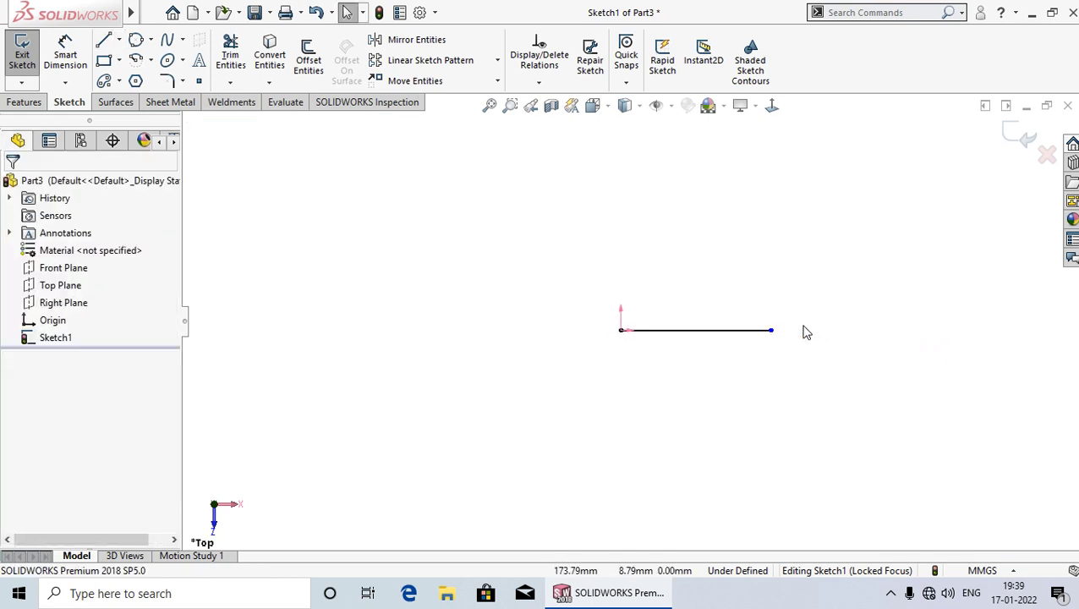
pyautogui.scroll(-2, 806, 332)
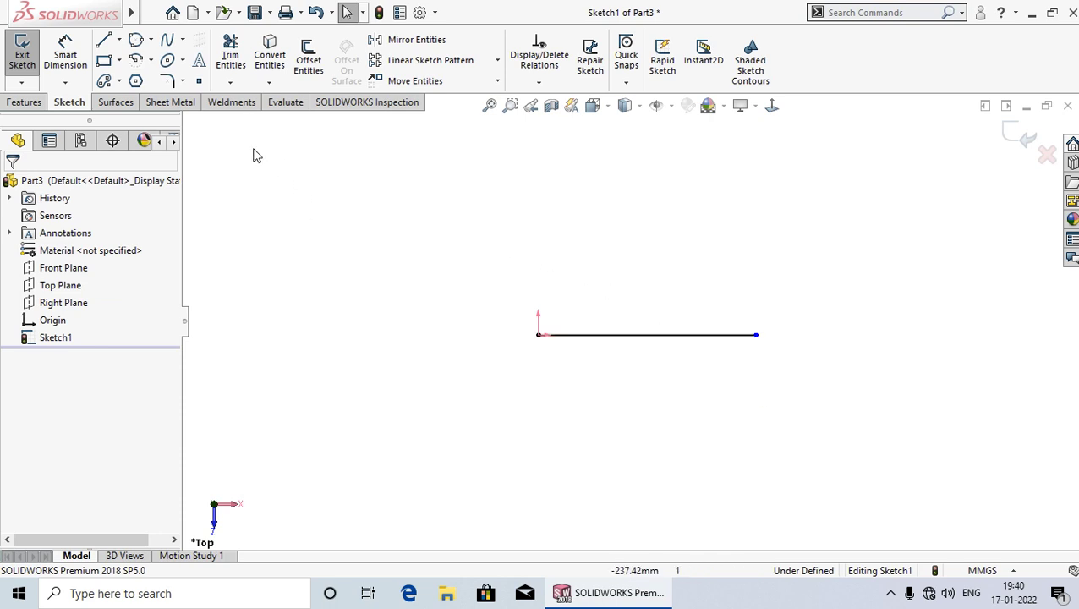
# - Draw a tangent arc from the line's left end to its right end, hanging below
pyautogui.click(151, 62)
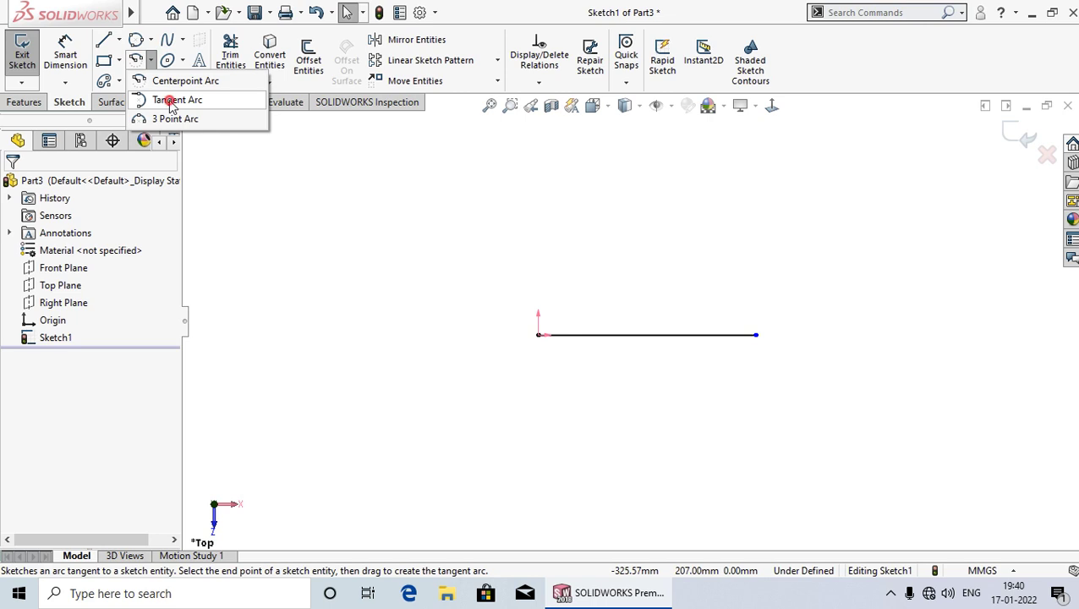
pyautogui.click(172, 100)
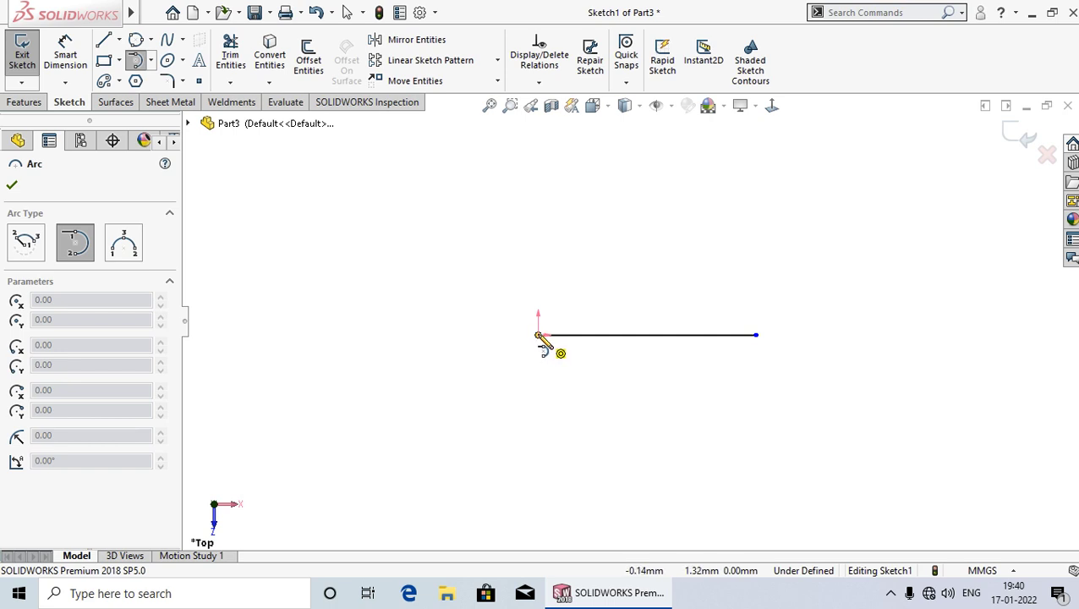
pyautogui.click(541, 351)
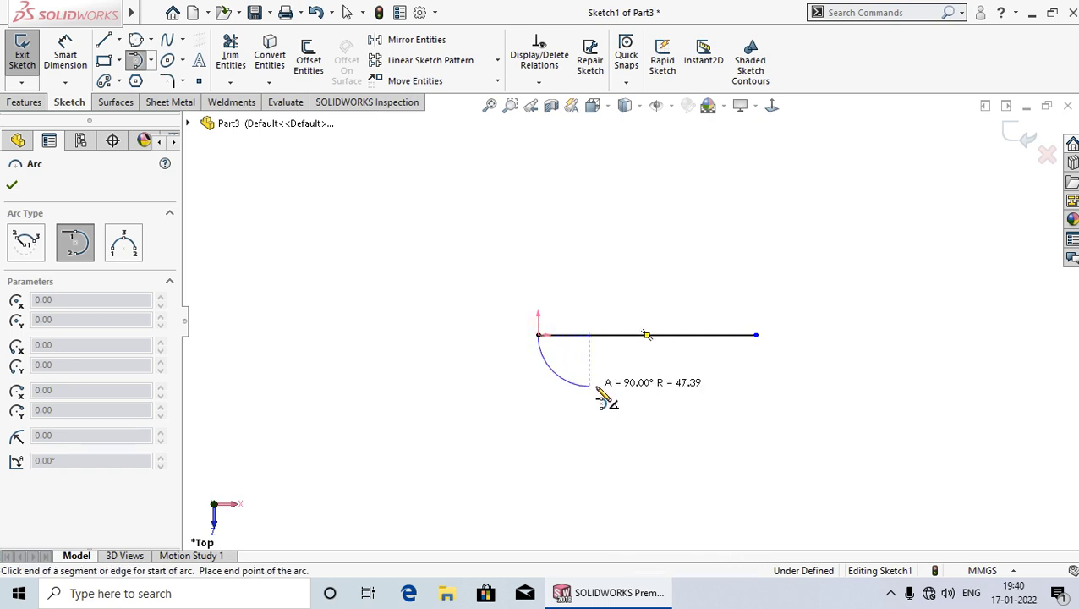
pyautogui.click(756, 337)
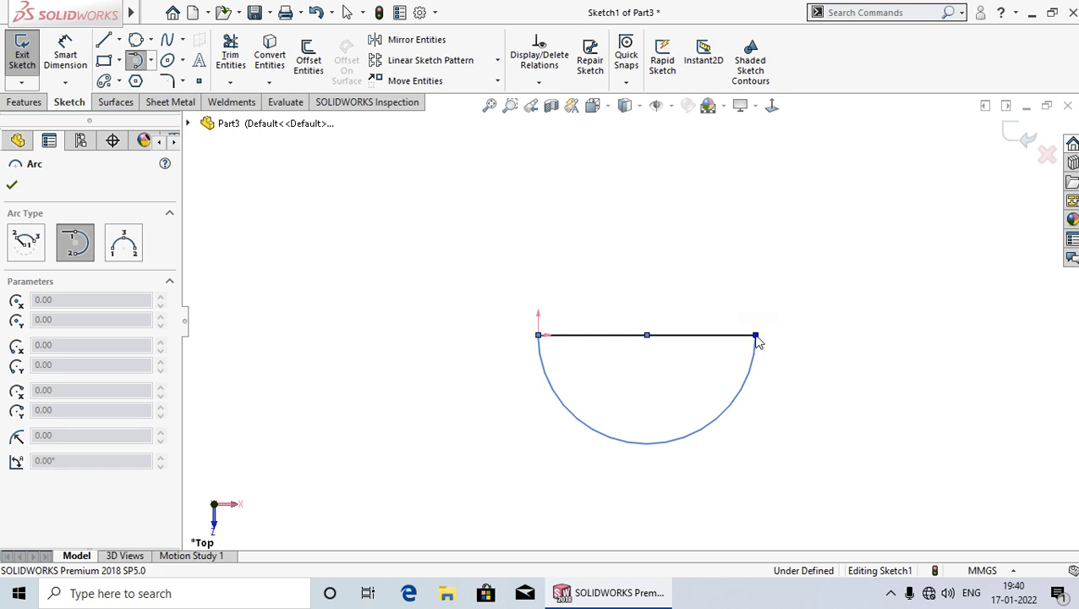
pyautogui.rightClick(757, 341)
pyautogui.click(796, 354)
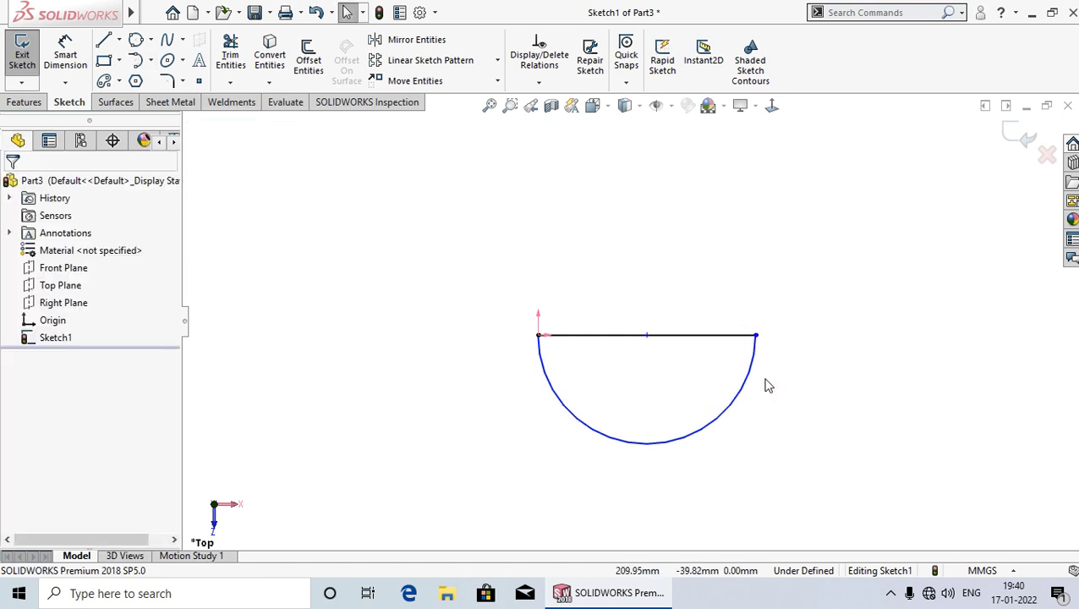
pyautogui.scroll(1, 756, 381)
pyautogui.scroll(-1, 741, 377)
pyautogui.scroll(-1, 748, 383)
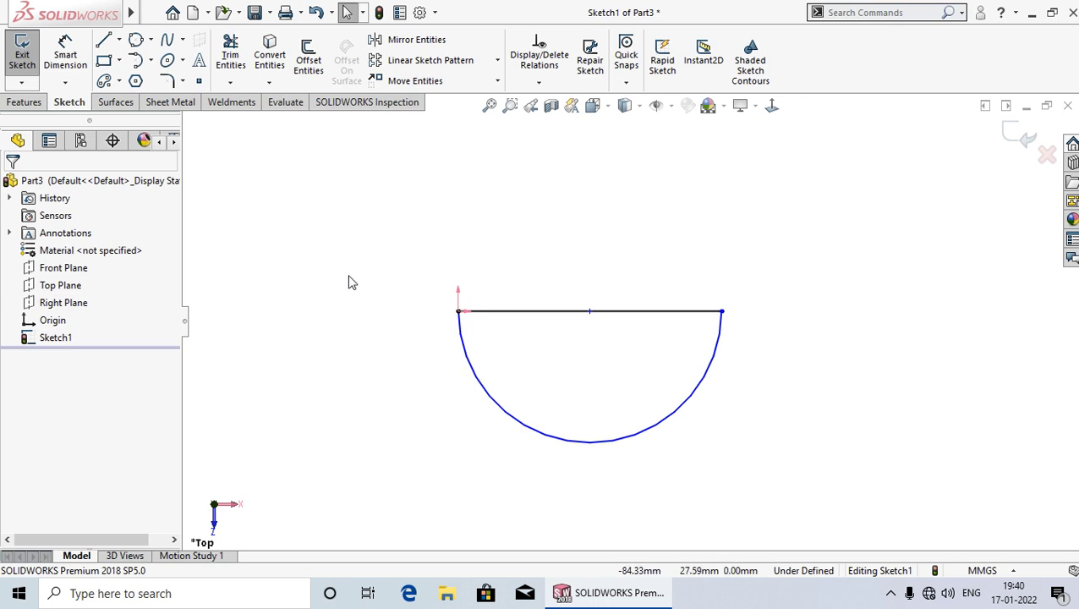
# - Dimension the semicircular arc's radius to R105
pyautogui.click(65, 55)
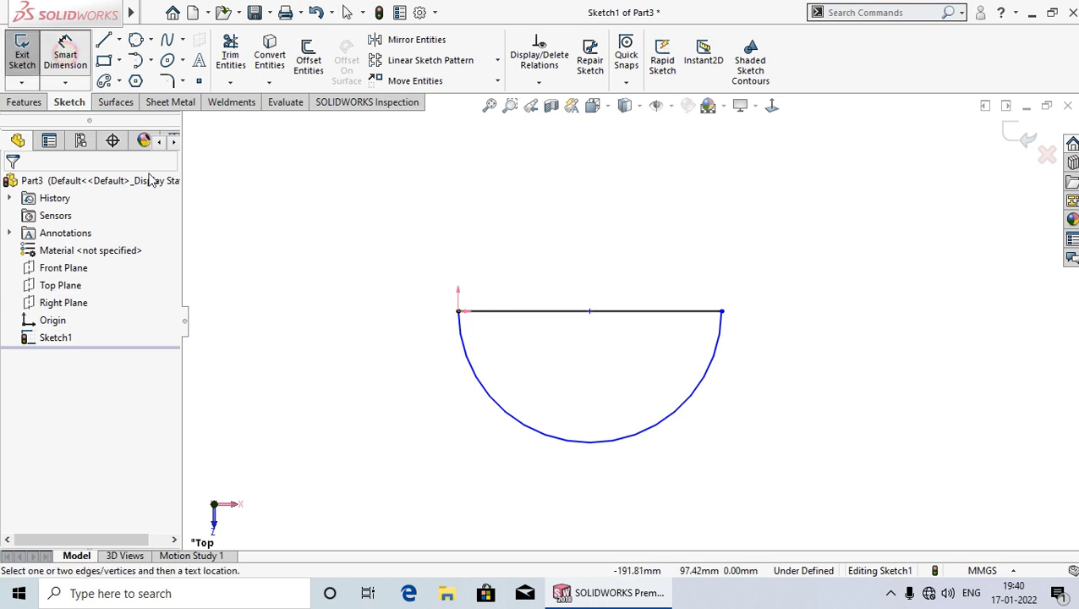
pyautogui.click(679, 406)
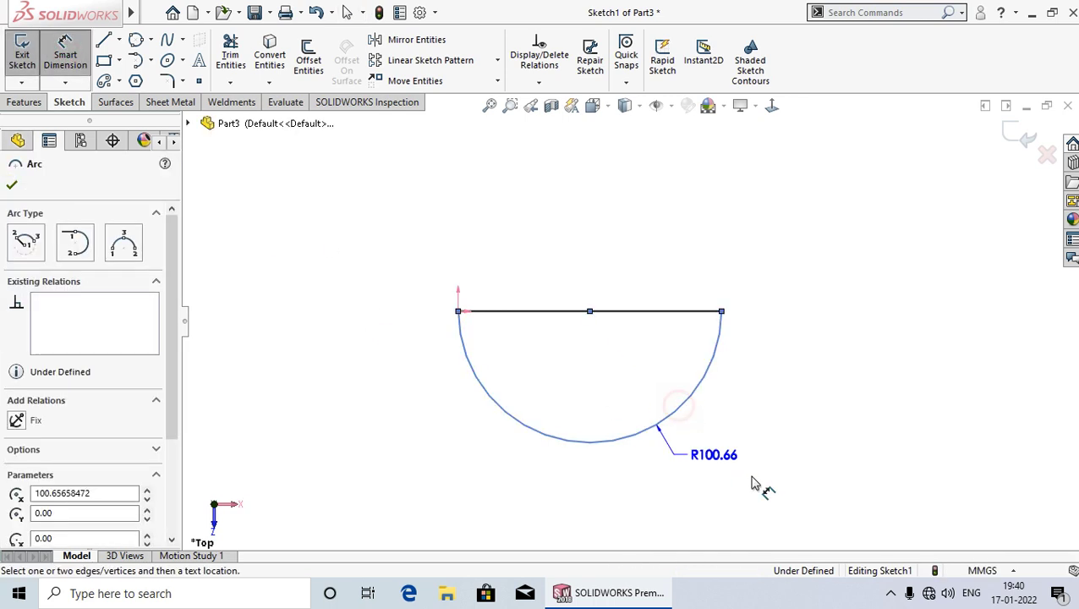
pyautogui.click(812, 480)
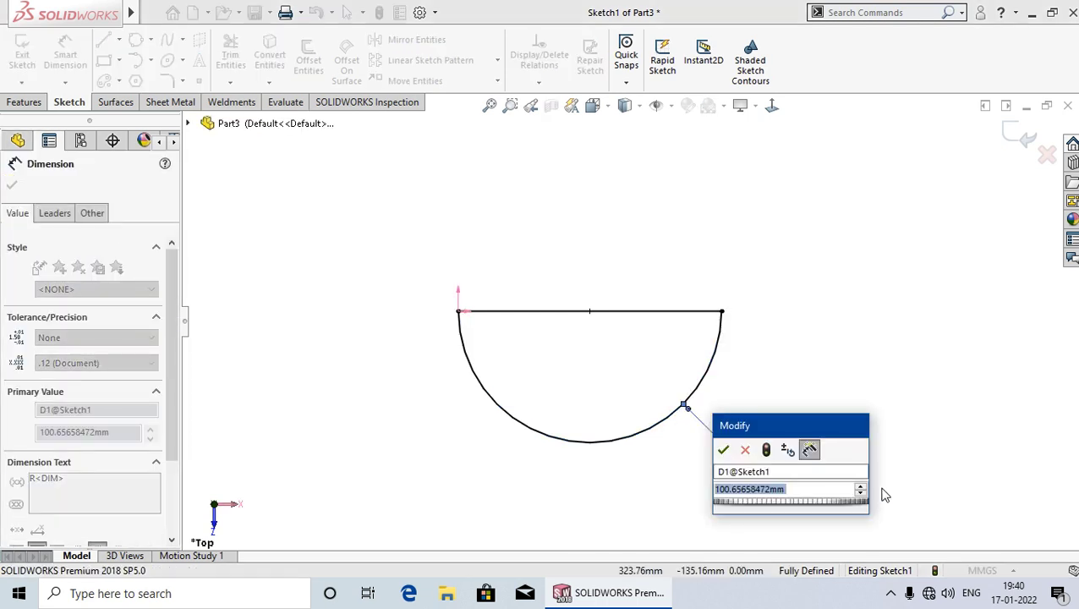
pyautogui.write('10')
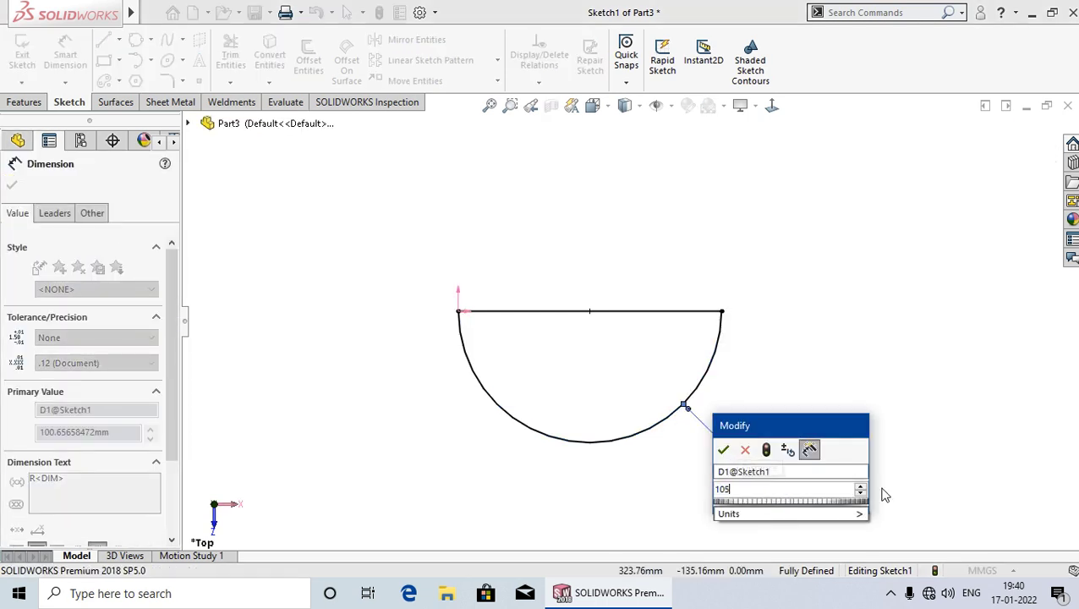
pyautogui.write('5')
pyautogui.press('Return')
pyautogui.press('Escape')
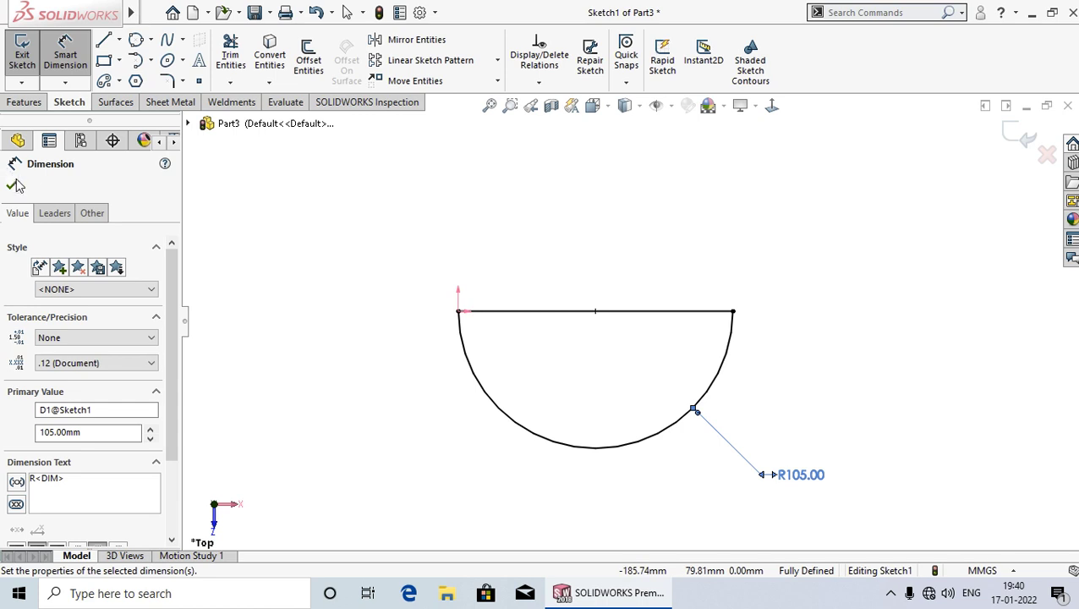
pyautogui.press('Escape')
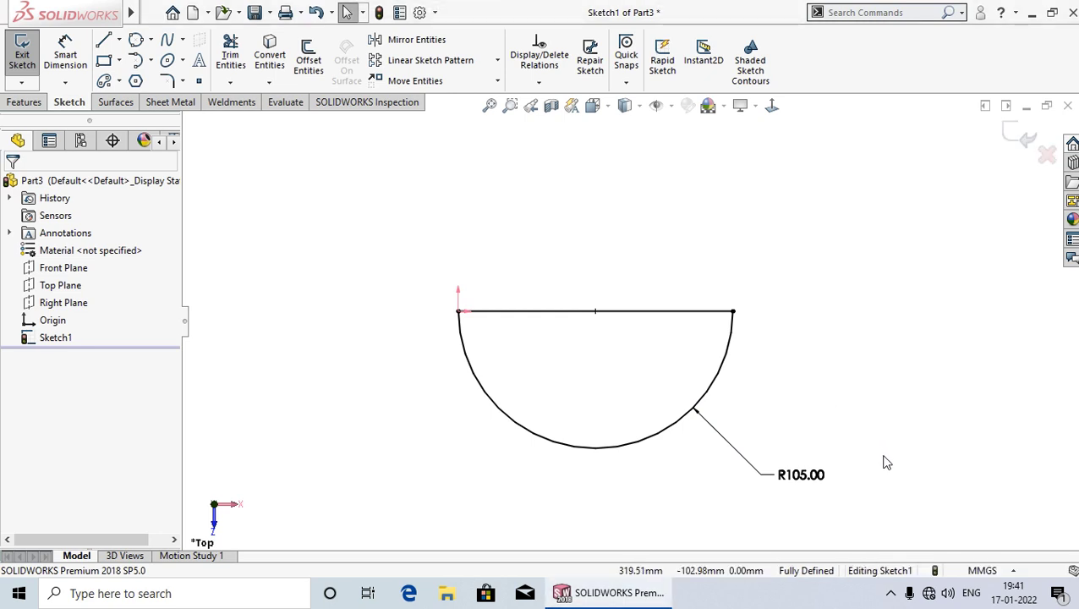
# - Delete the R105 semicircle, its line and its radius dimension
pyautogui.moveTo(921, 499); pyautogui.dragTo(402, 232)
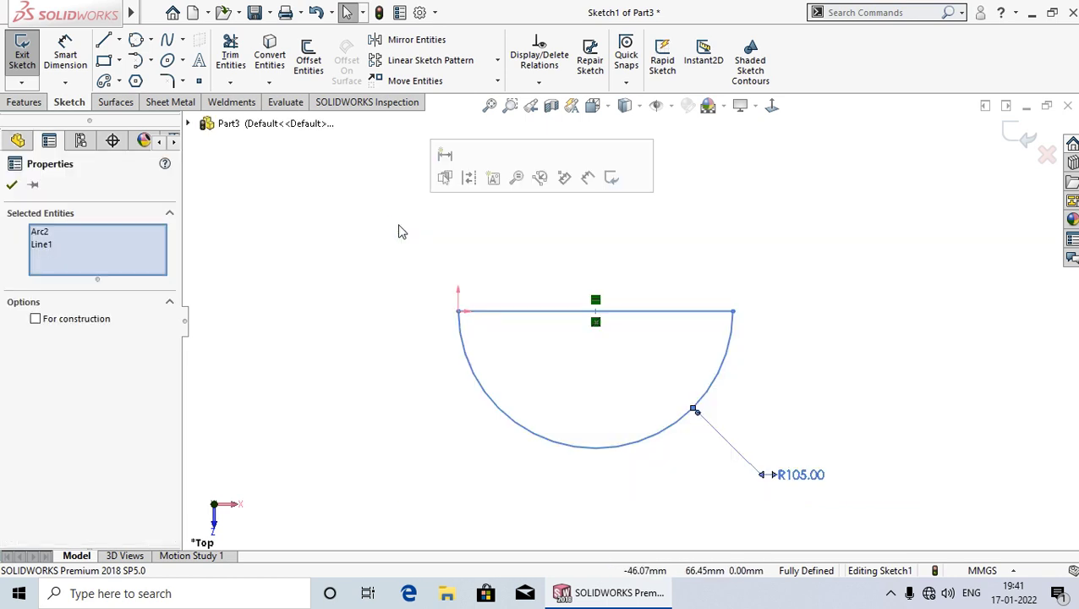
pyautogui.press('Delete')
pyautogui.hotkey('ctrl', 'Right')
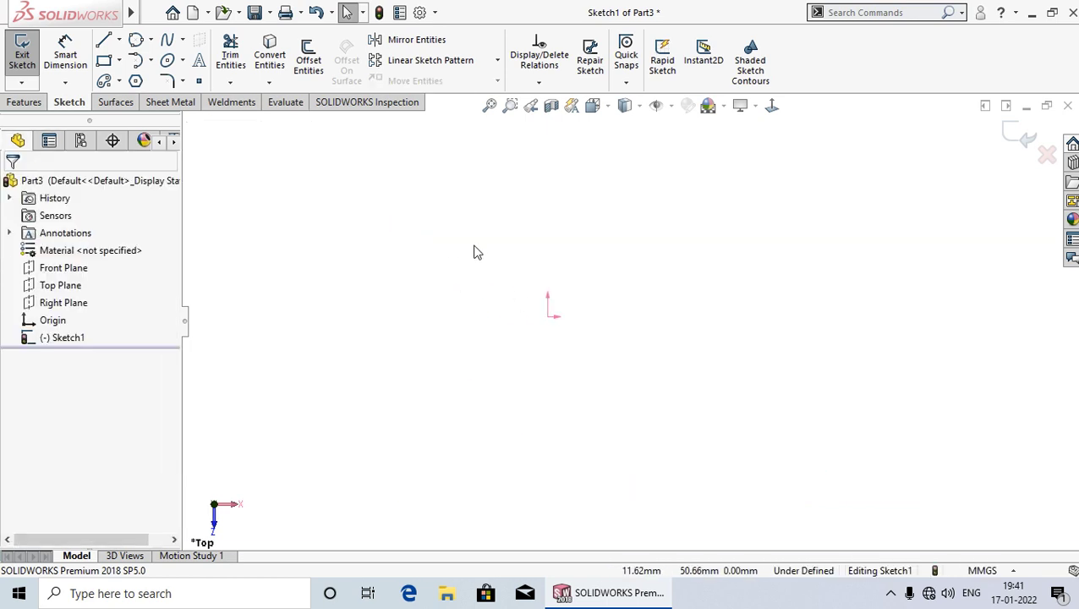
pyautogui.hotkey('ctrl', 'Down')
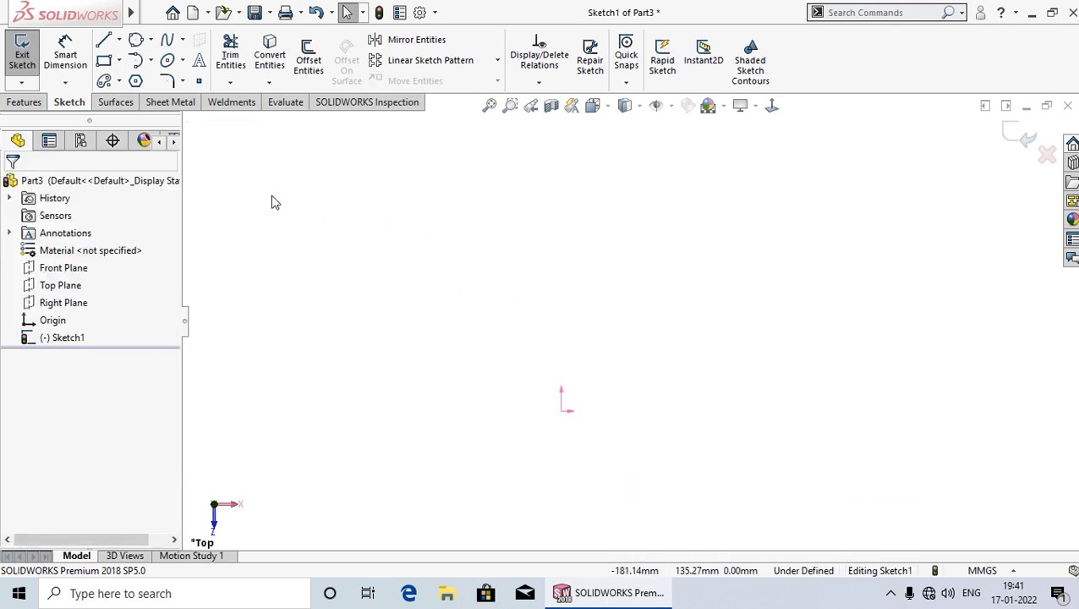
# - Draw a vertical line rising straight up from the origin
pyautogui.click(106, 42)
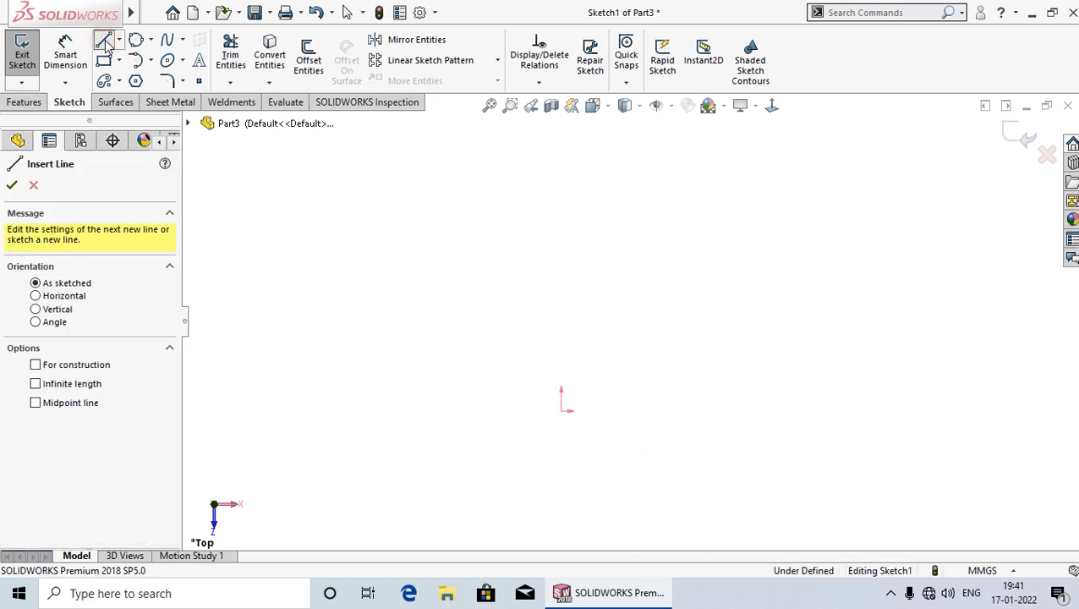
pyautogui.click(561, 412)
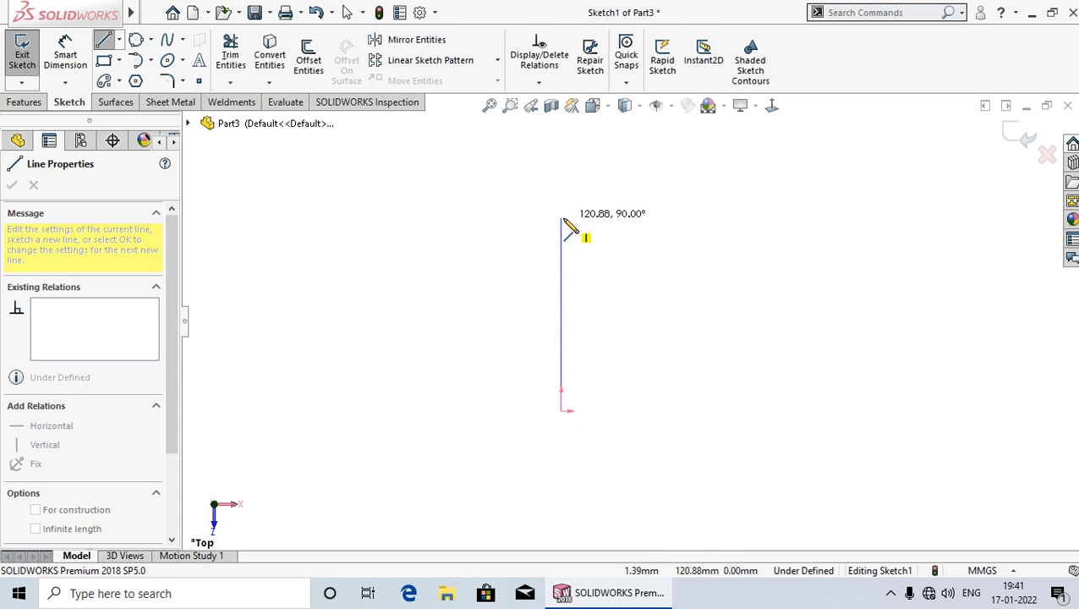
pyautogui.click(561, 217)
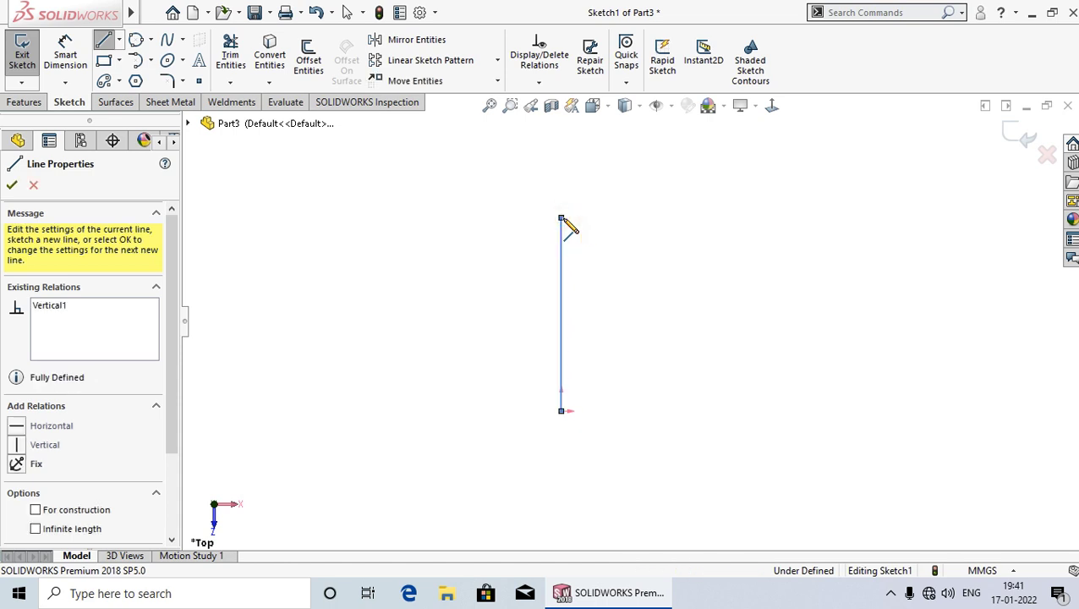
pyautogui.rightClick(565, 220)
pyautogui.click(592, 231)
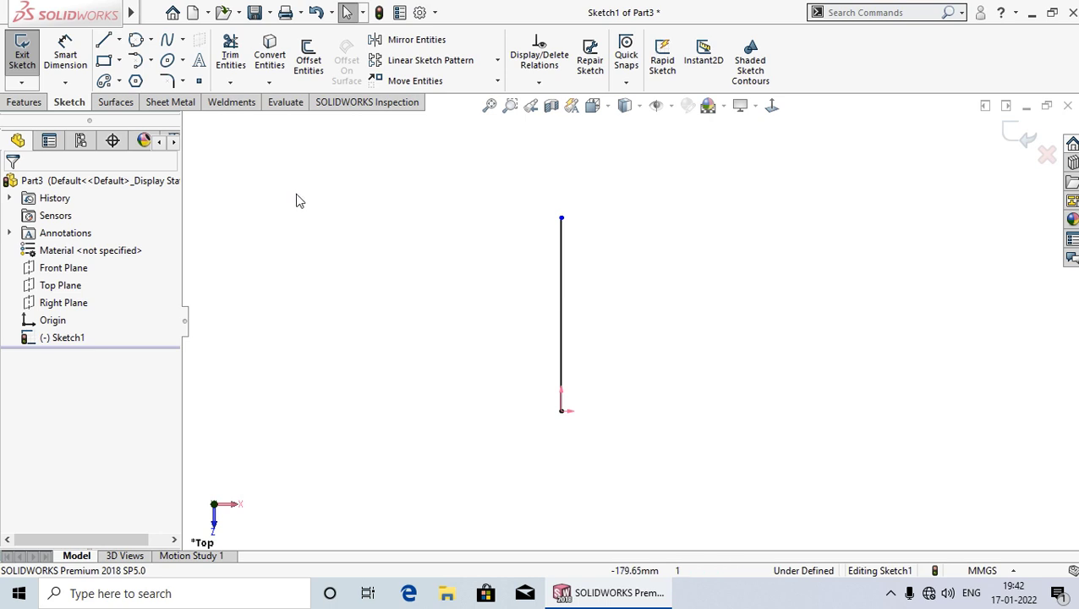
# - Draw a second vertical line to the right, matching the first line's bottom and top, then fit the view
pyautogui.click(104, 39)
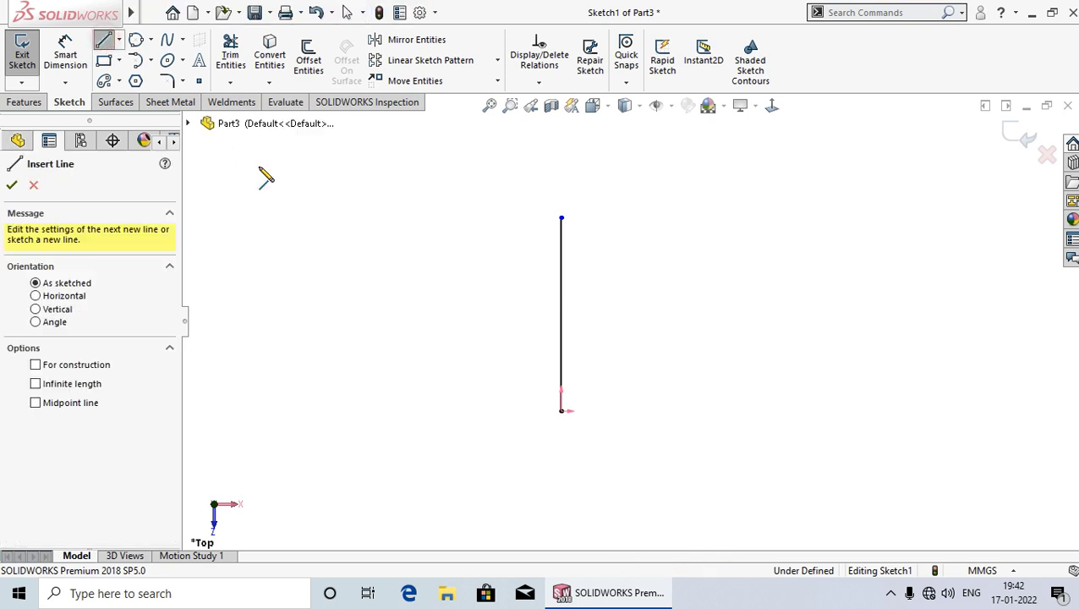
pyautogui.click(744, 411)
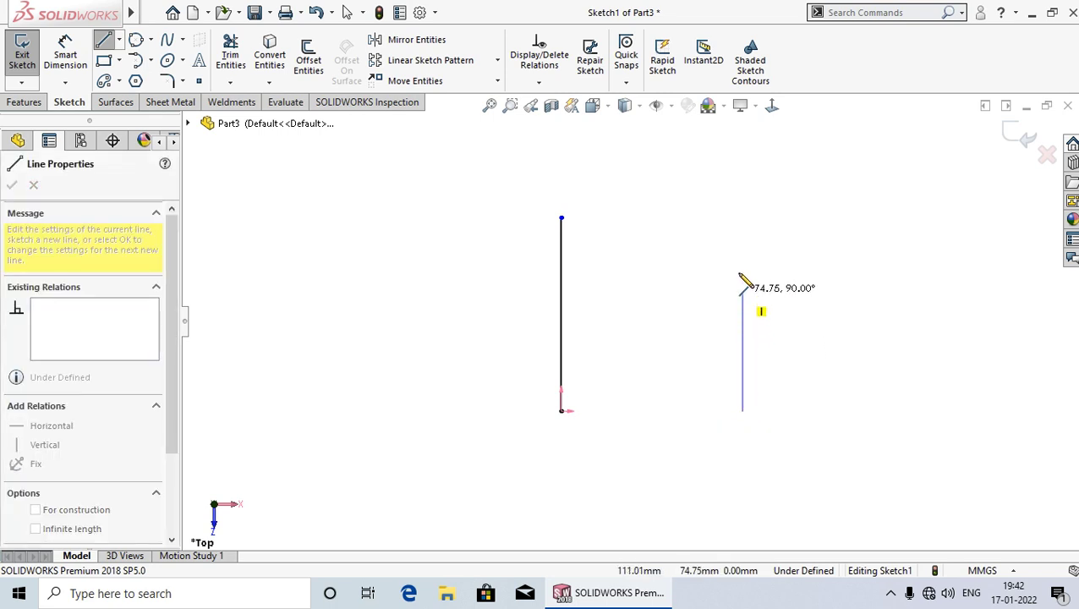
pyautogui.click(743, 219)
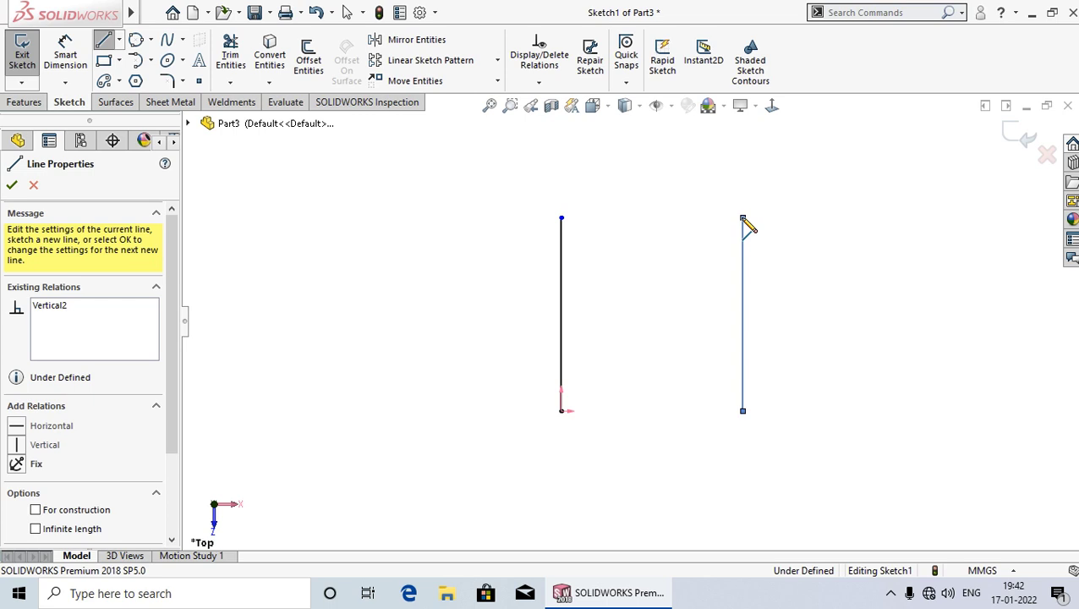
pyautogui.rightClick(744, 219)
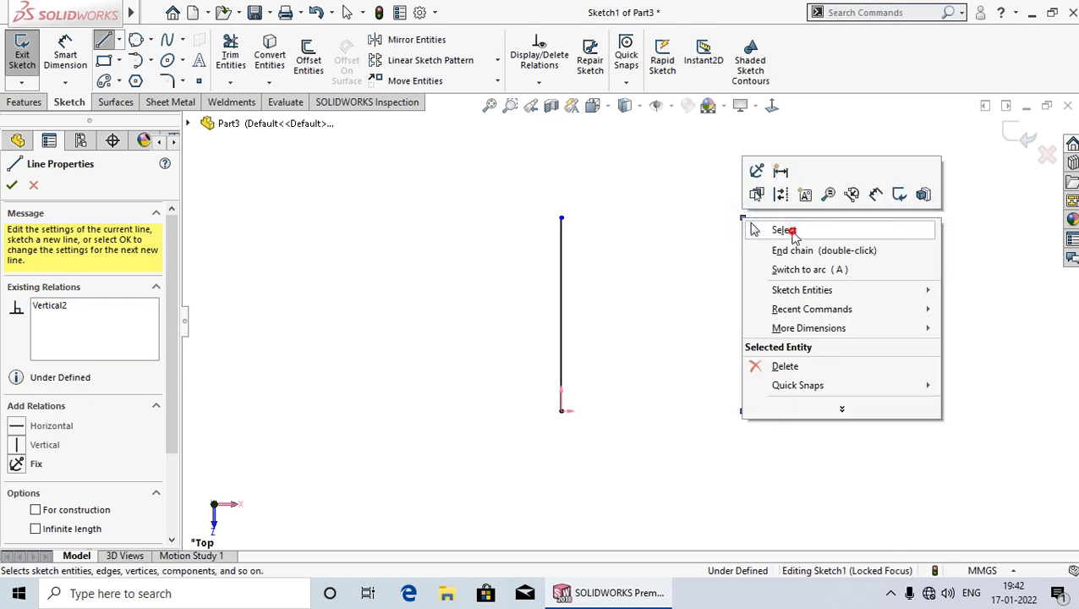
pyautogui.click(788, 229)
pyautogui.press('z')
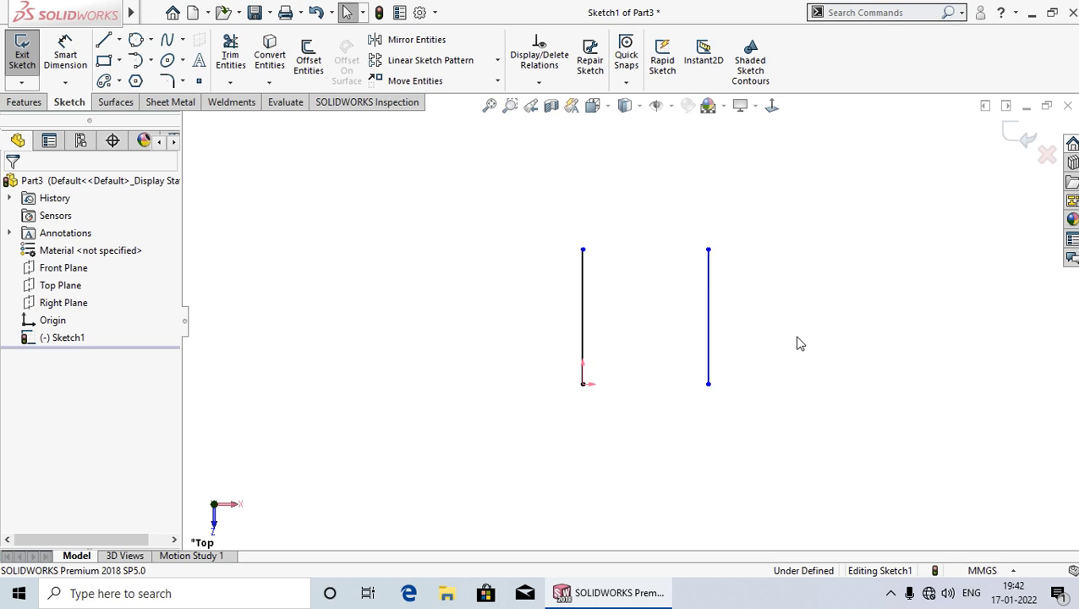
# - Connect the left and right lines' bottom endpoints with a tangent arc
pyautogui.click(151, 61)
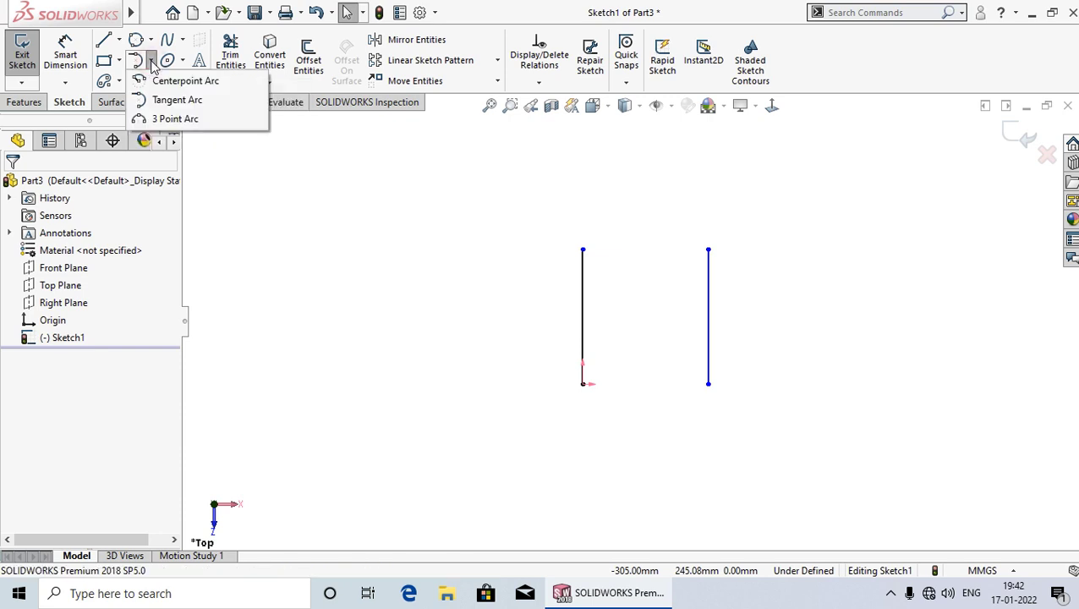
pyautogui.click(177, 100)
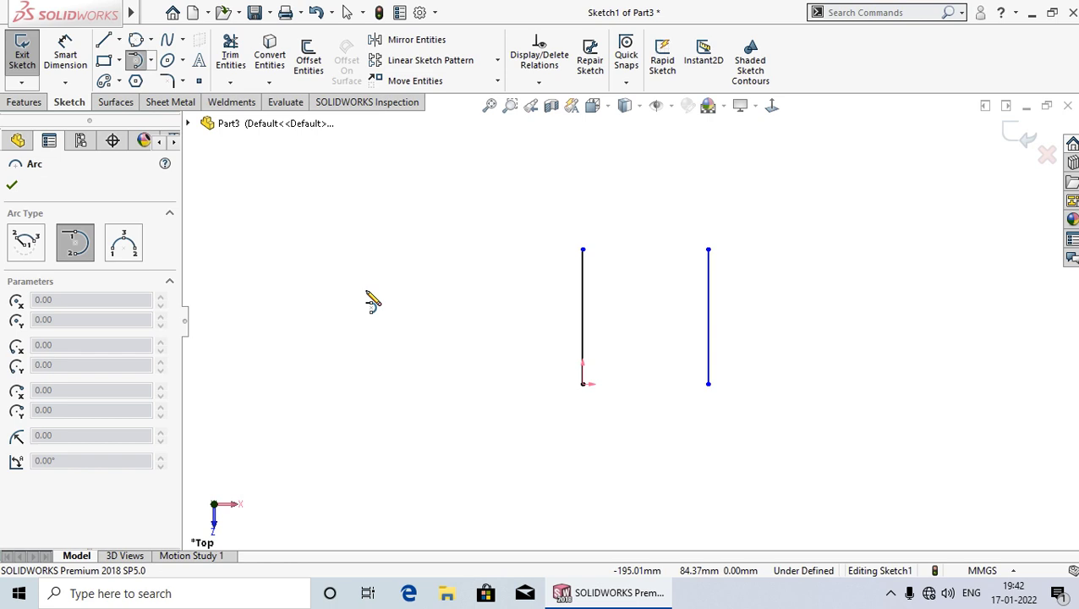
pyautogui.click(582, 385)
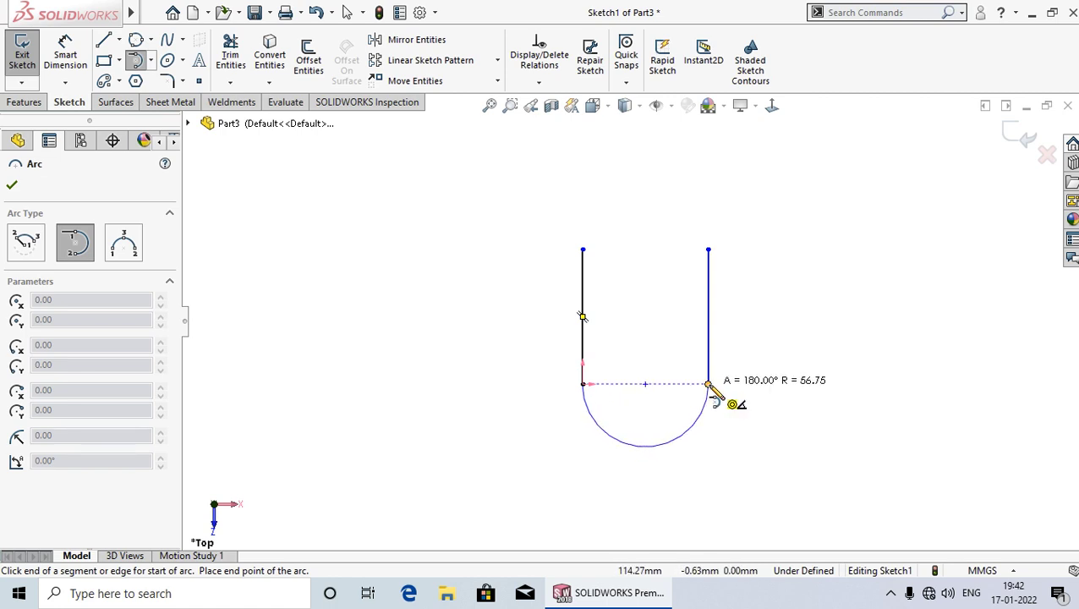
pyautogui.click(709, 384)
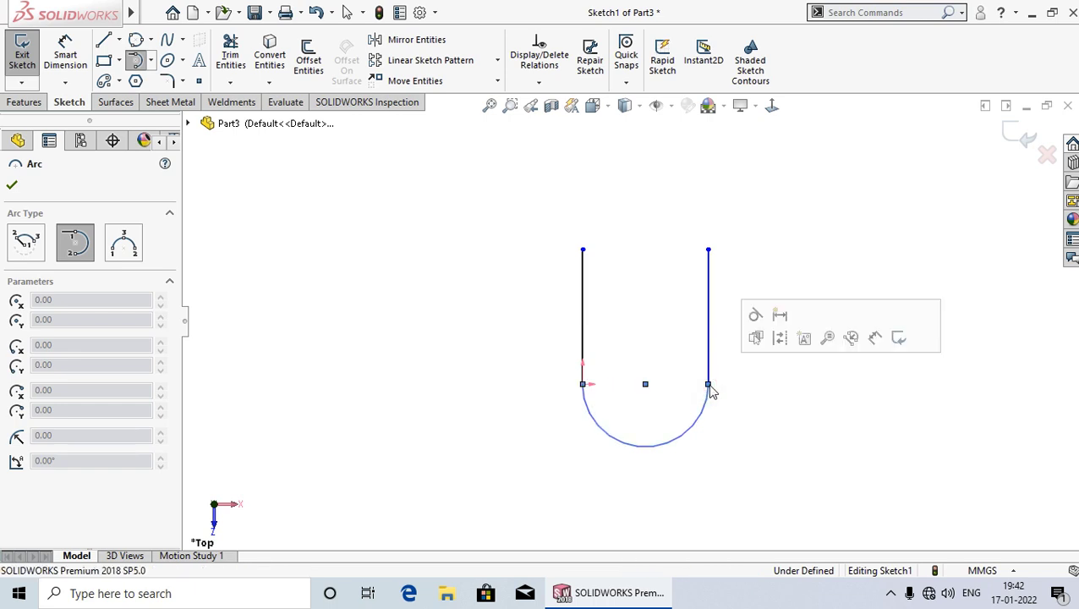
pyautogui.rightClick(710, 387)
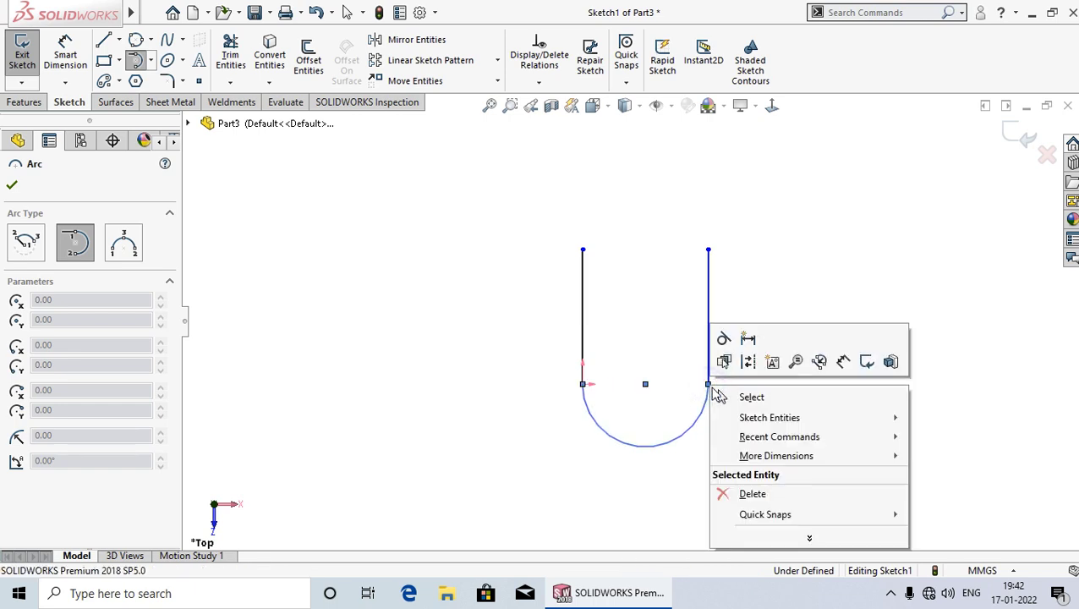
pyautogui.click(759, 397)
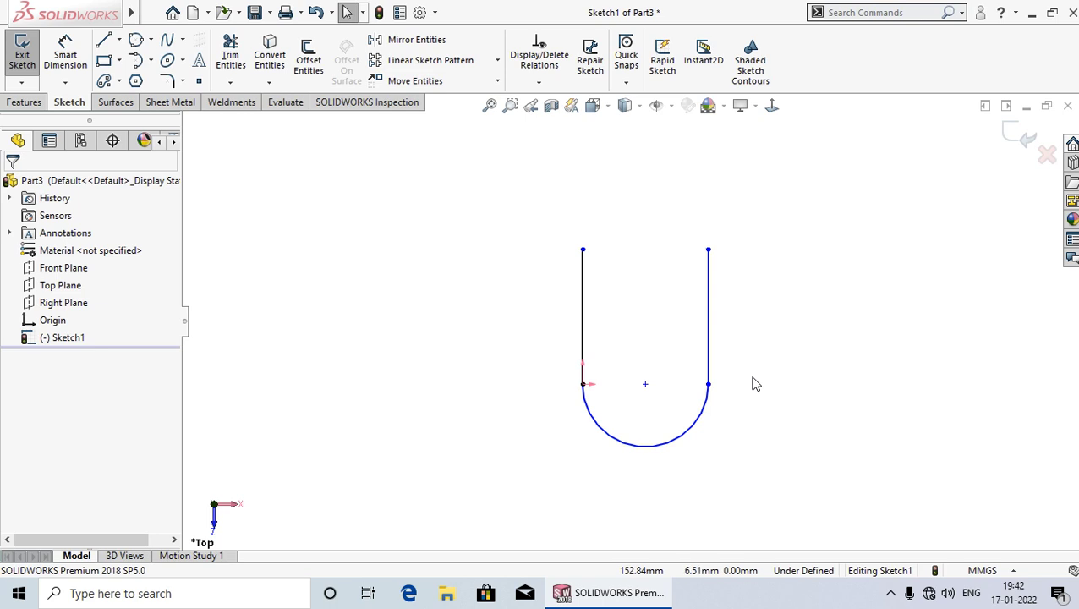
# - Inspect the bottom arc's Tangent6 and Tangent7 relations, then bring up the arc type list
pyautogui.scroll(-1, 711, 337)
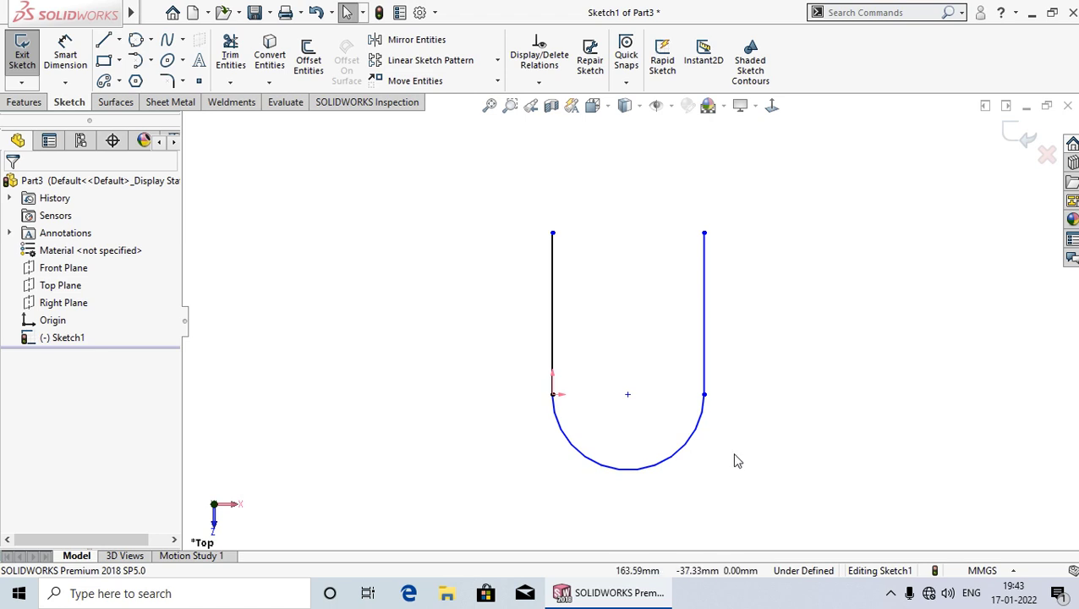
pyautogui.click(695, 438)
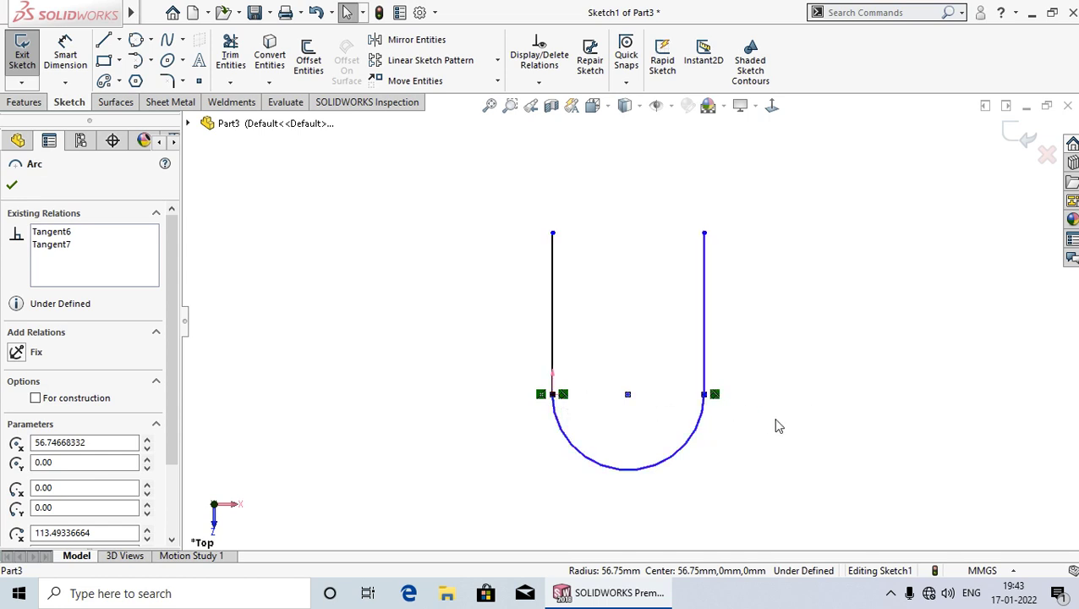
pyautogui.click(799, 406)
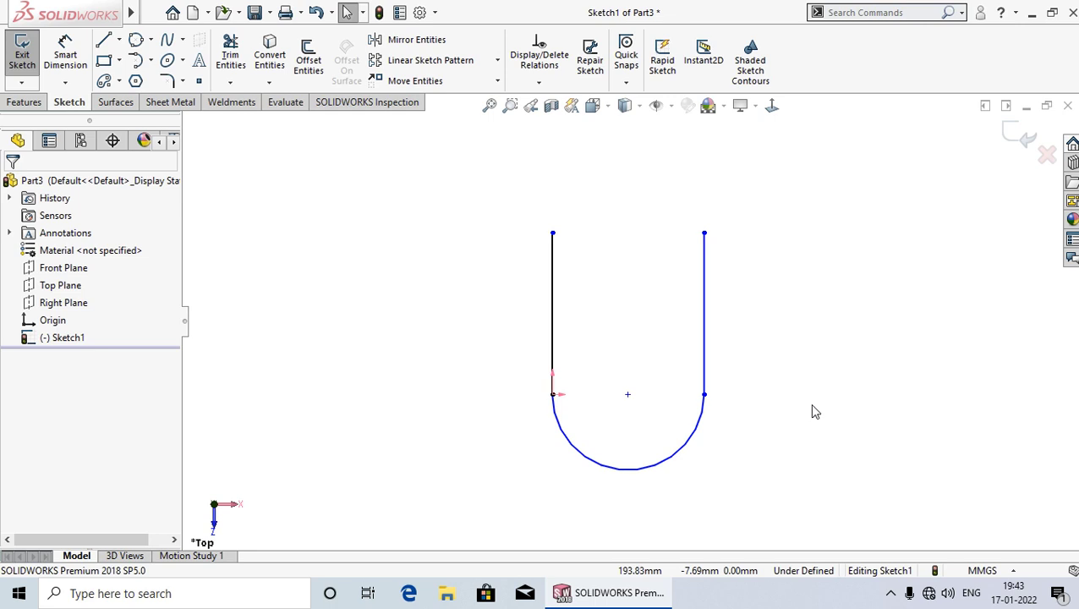
pyautogui.click(833, 357)
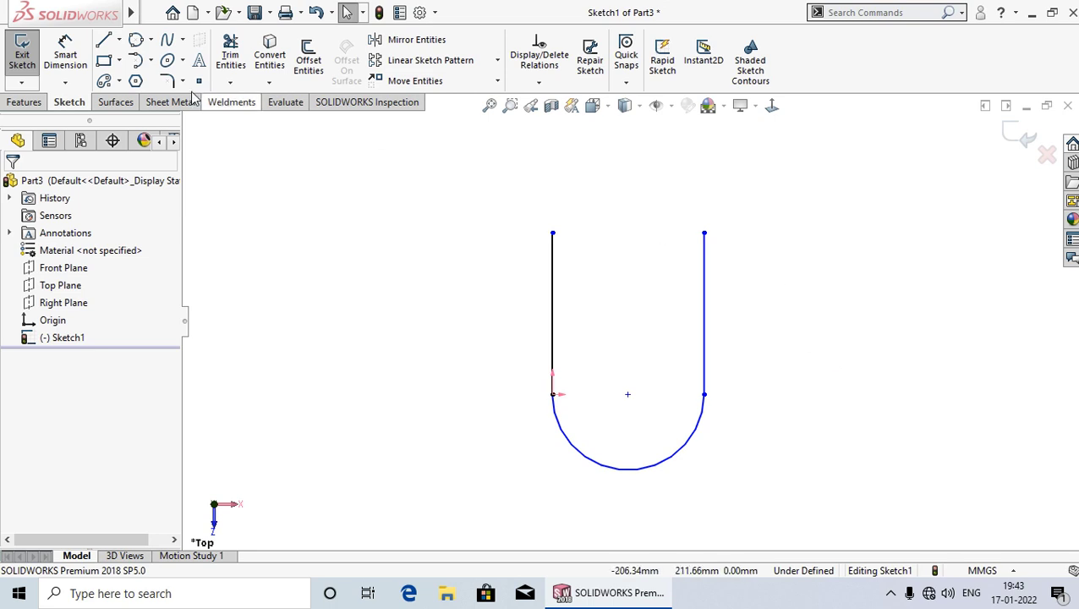
pyautogui.click(152, 62)
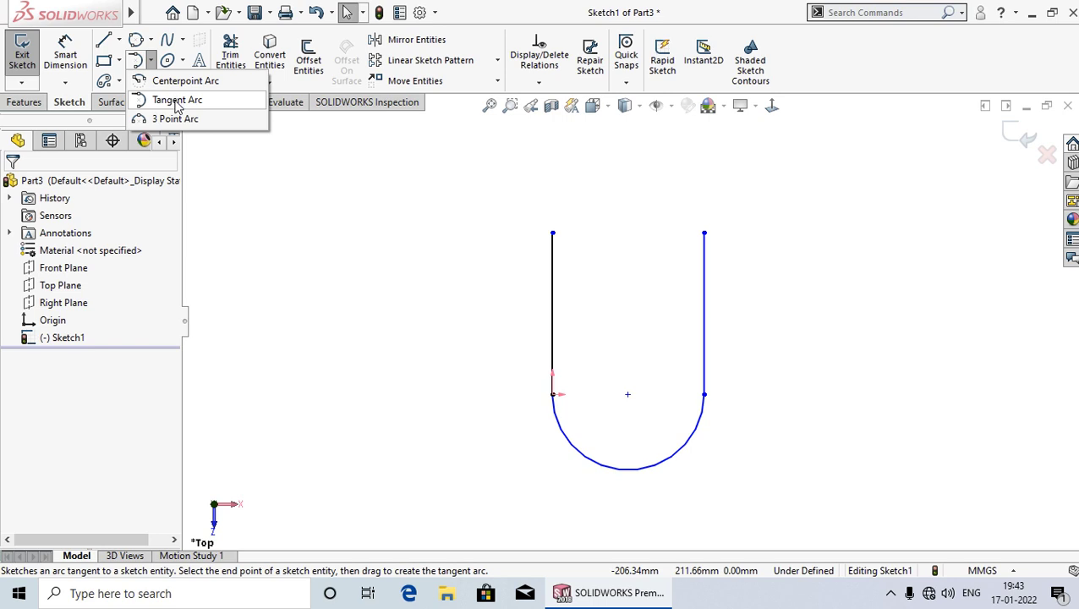
# - Join the two lines' top endpoints with a tangent arc curving down inside the U
pyautogui.click(176, 100)
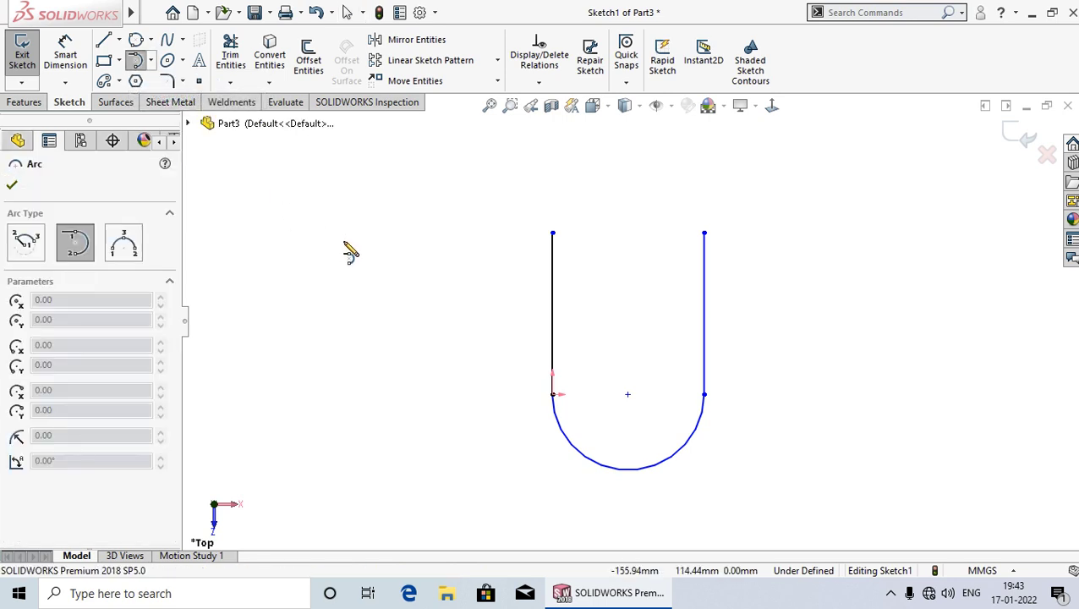
pyautogui.click(552, 233)
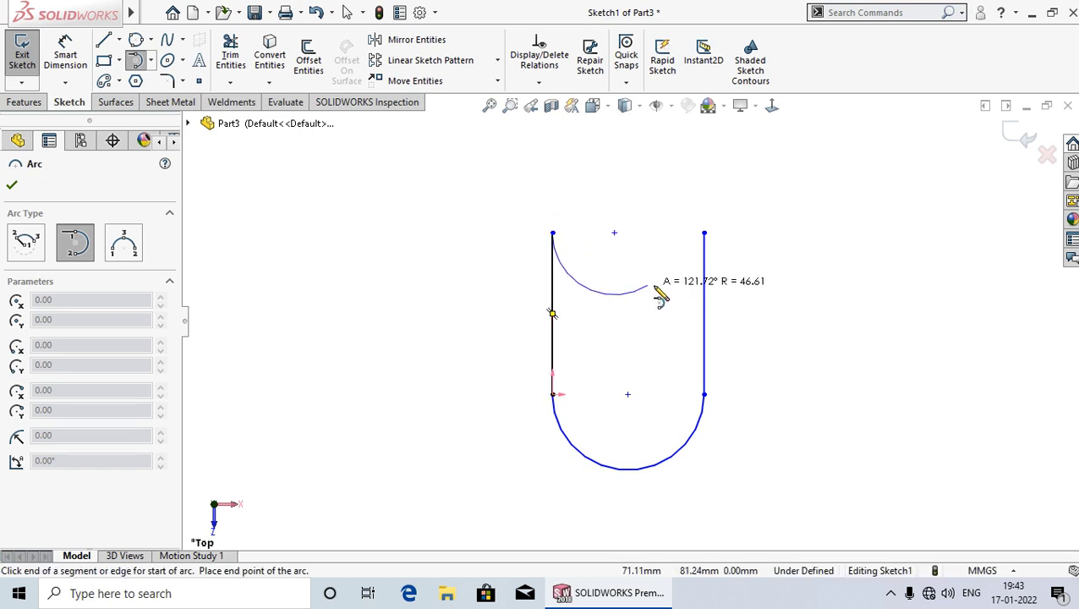
pyautogui.click(704, 234)
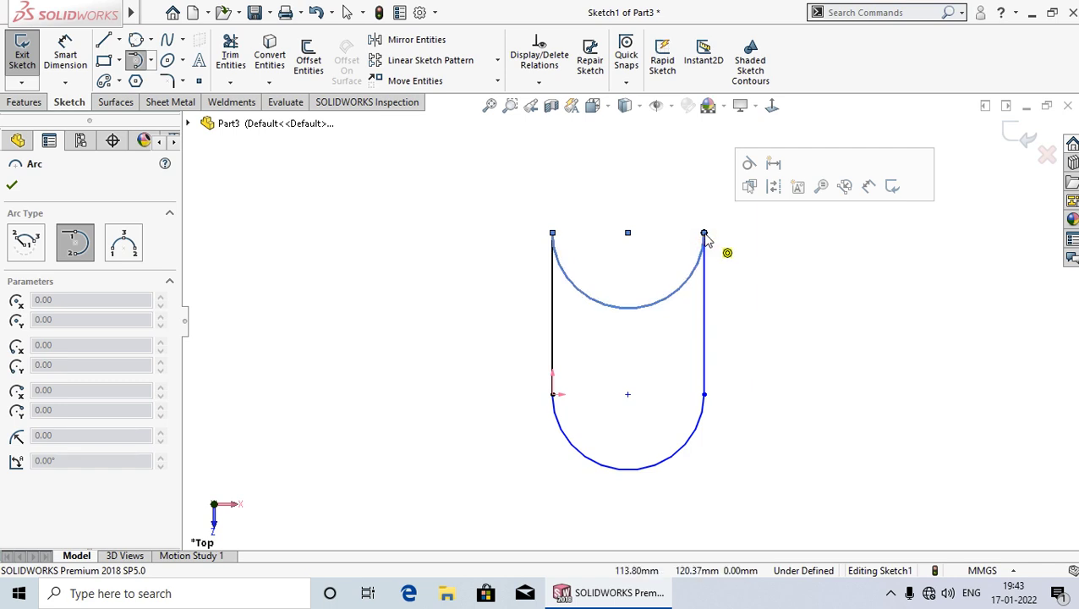
pyautogui.rightClick(705, 237)
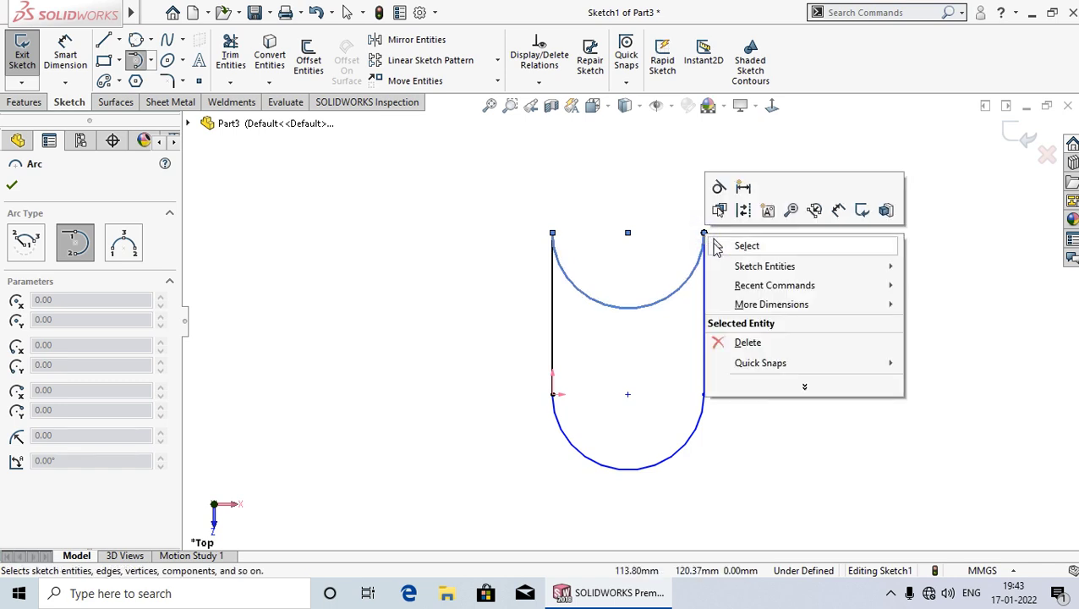
pyautogui.click(744, 245)
pyautogui.scroll(-2, 758, 279)
pyautogui.scroll(2, 759, 323)
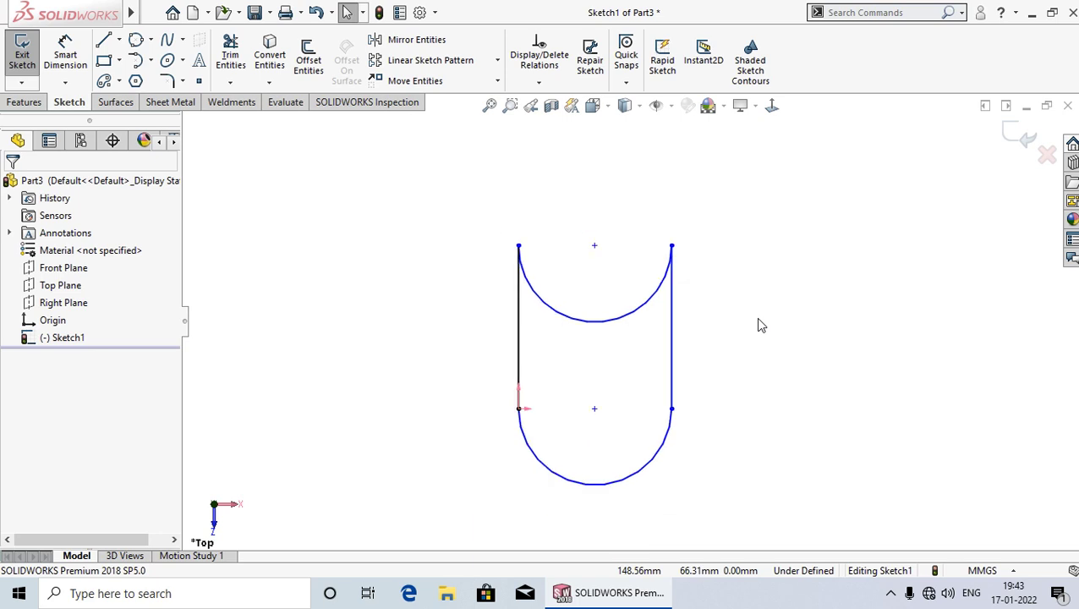
pyautogui.scroll(-1, 691, 376)
pyautogui.scroll(1, 672, 414)
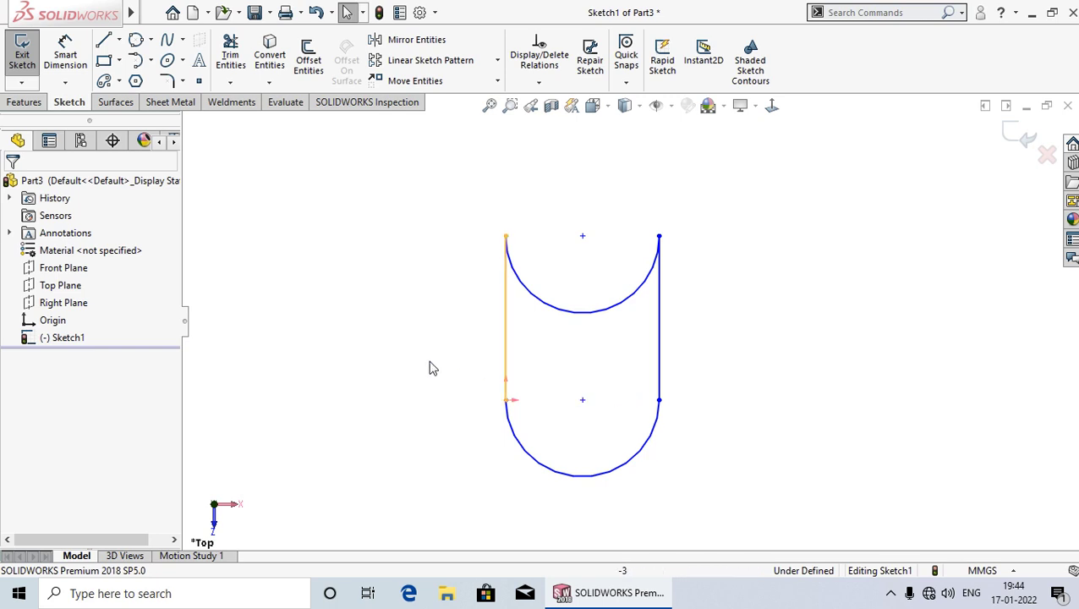
# - Add a length dimension to the left line and a radius of 60 to the bottom arc
pyautogui.click(65, 55)
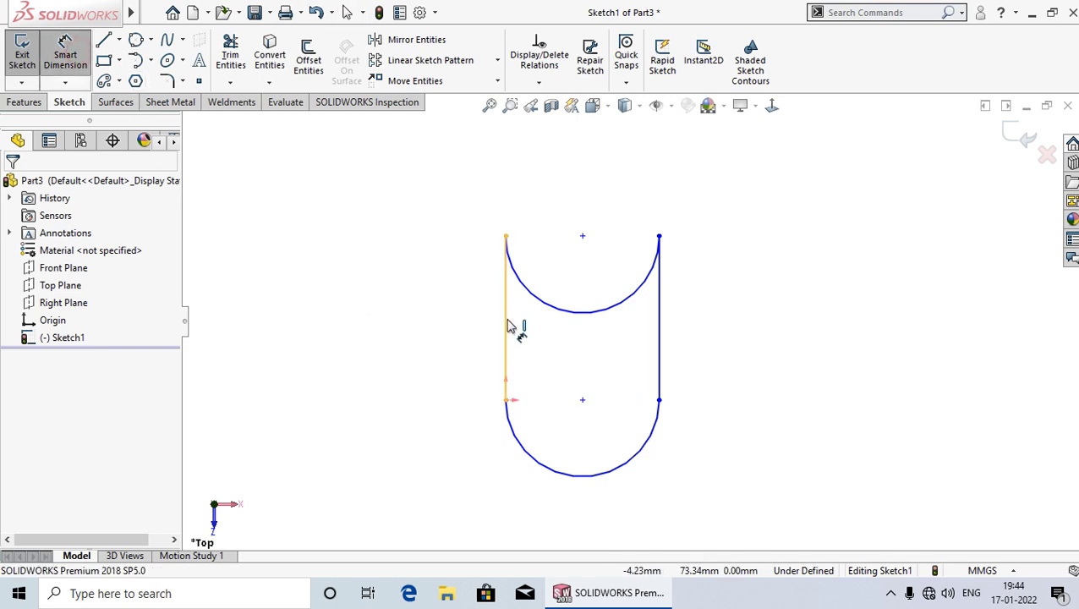
pyautogui.click(505, 354)
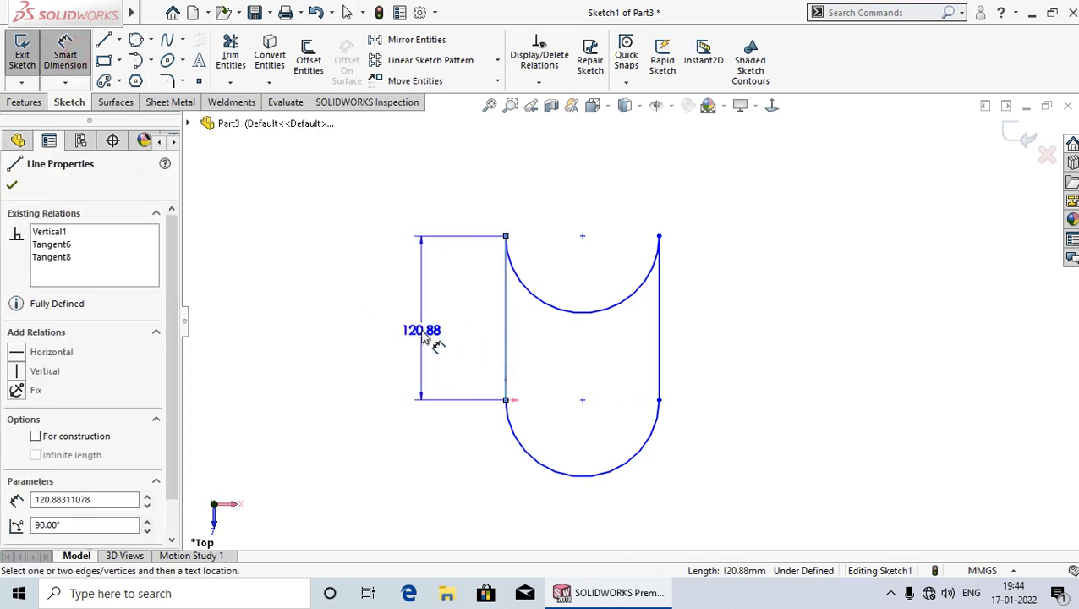
pyautogui.click(427, 339)
pyautogui.write('12')
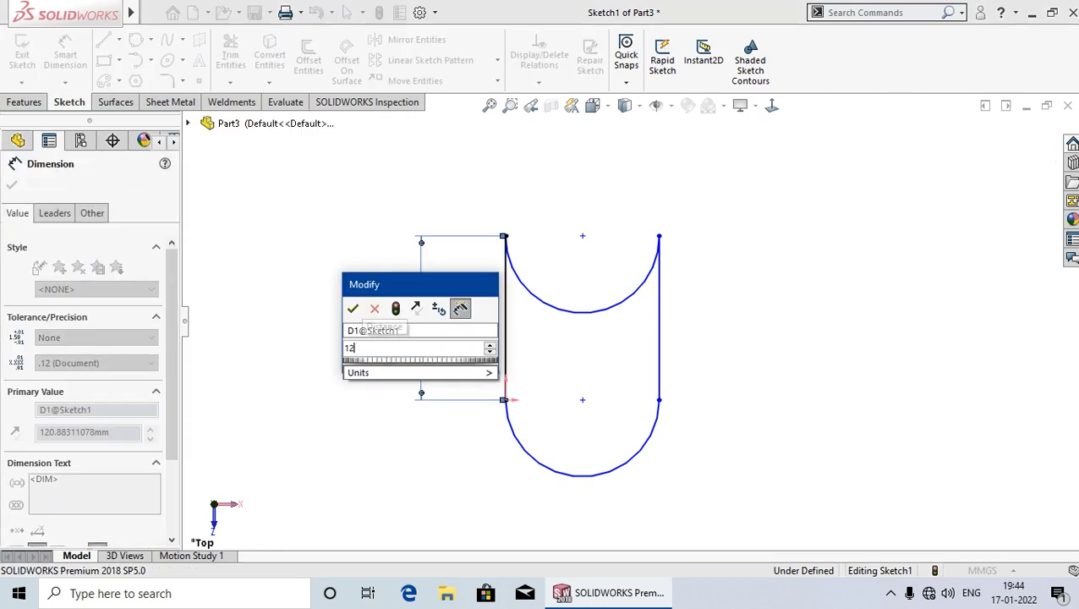
pyautogui.write('100')
pyautogui.press('Return')
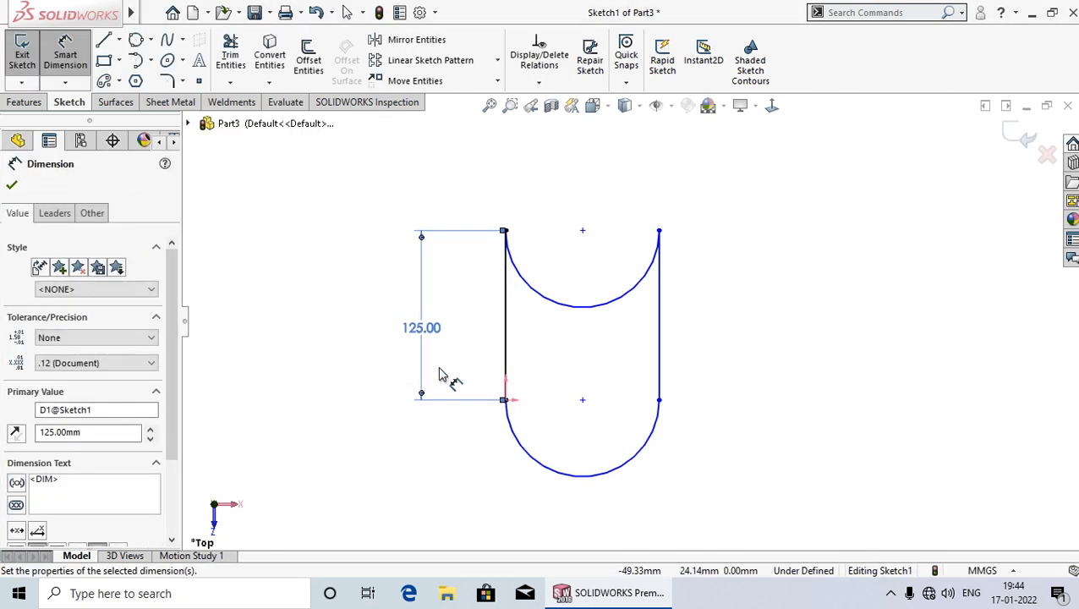
pyautogui.click(636, 461)
pyautogui.click(748, 486)
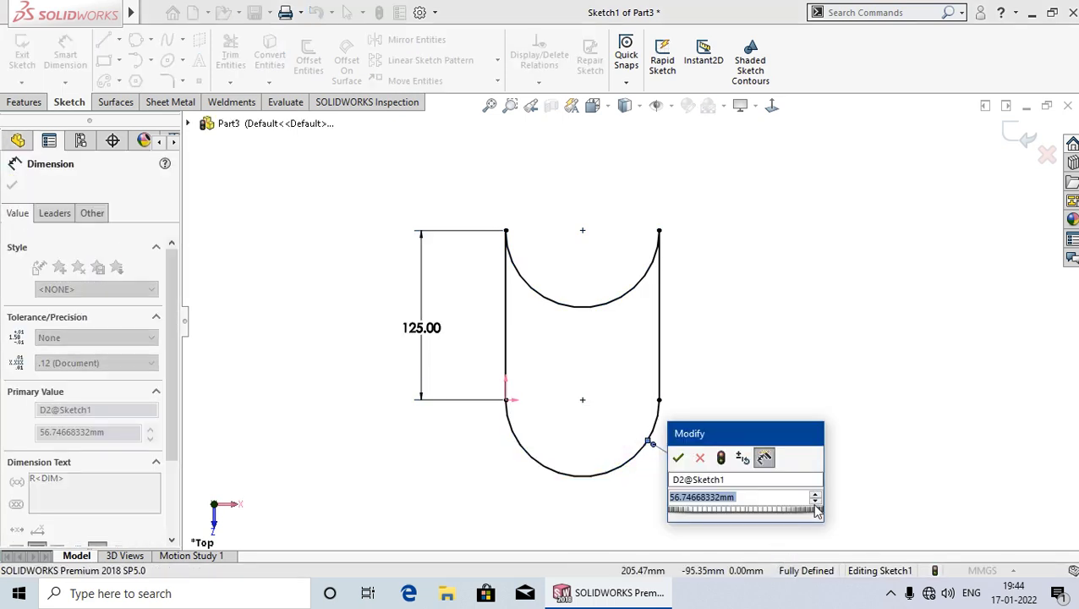
pyautogui.write('60')
pyautogui.press('Return')
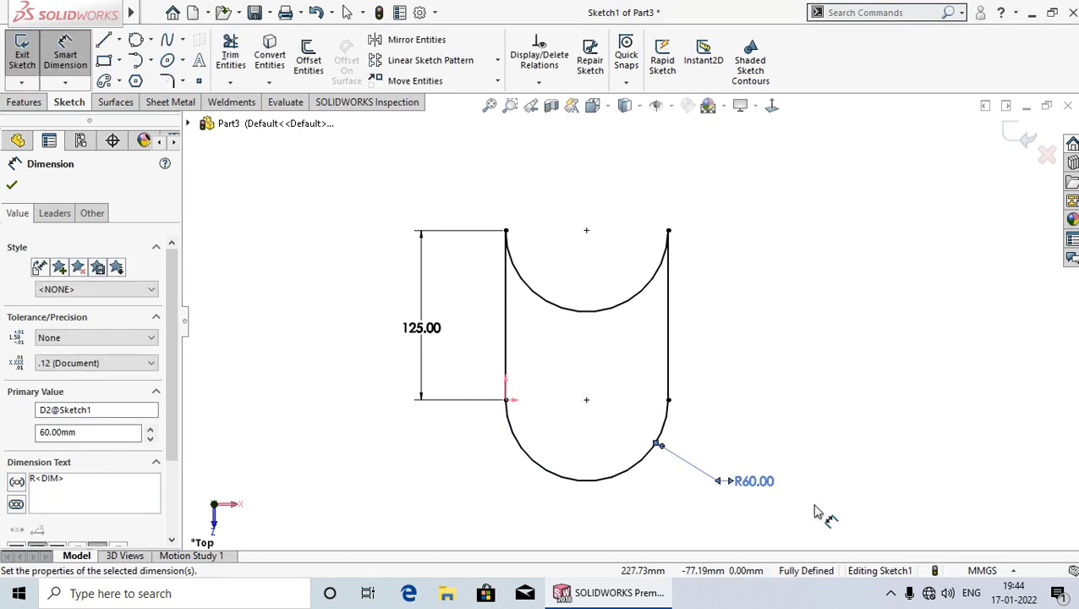
pyautogui.press('Escape')
pyautogui.press('Escape')
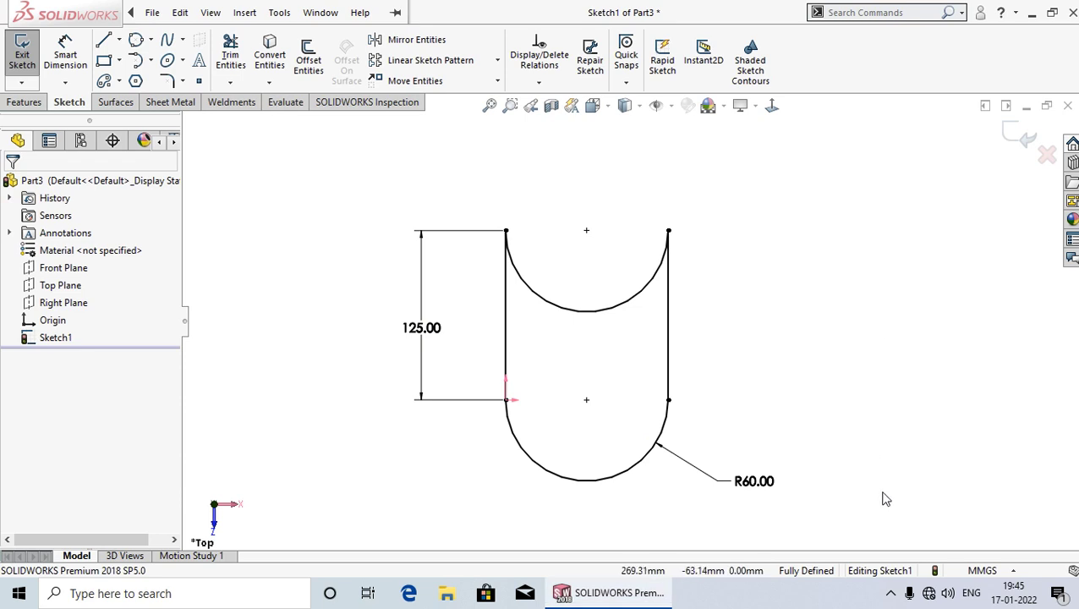
# - Box-select and delete the whole U-shape with its 125.00 and R60.00 dimensions
pyautogui.moveTo(882, 506)
pyautogui.mouseDown()
pyautogui.moveTo(556, 419)
pyautogui.moveTo(386, 180)
pyautogui.mouseUp()
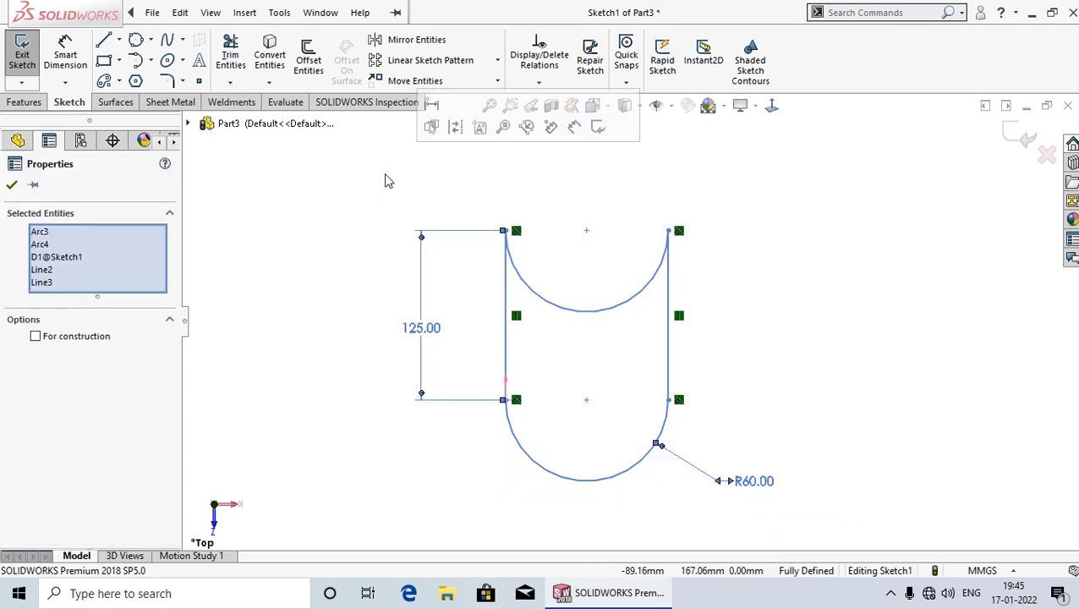
pyautogui.press('Delete')
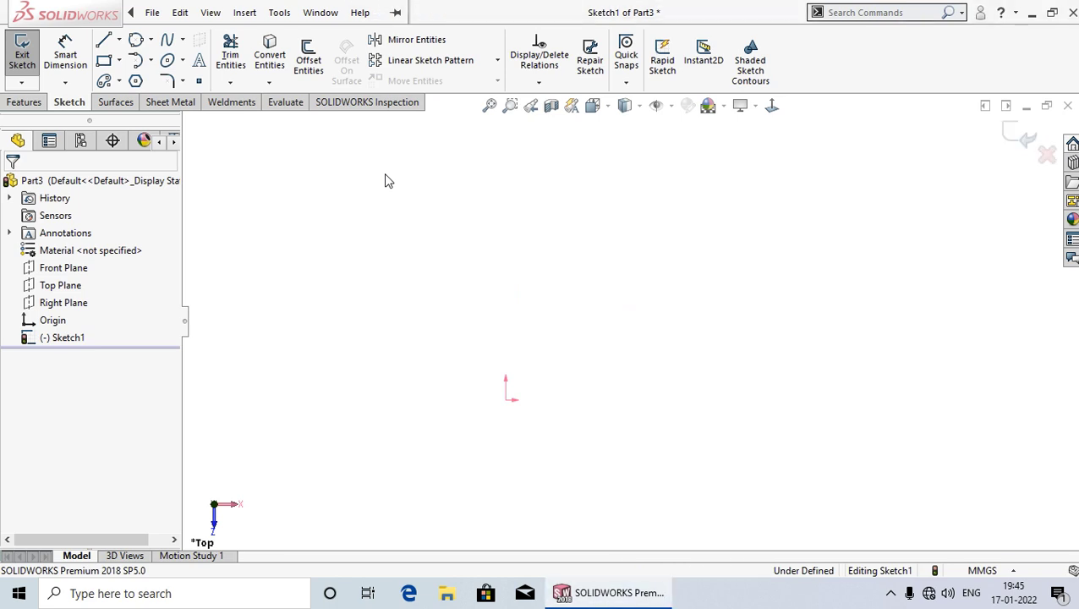
# - Draw a 3 Point Arc from the origin to a point on its right, bulging upward
pyautogui.click(151, 61)
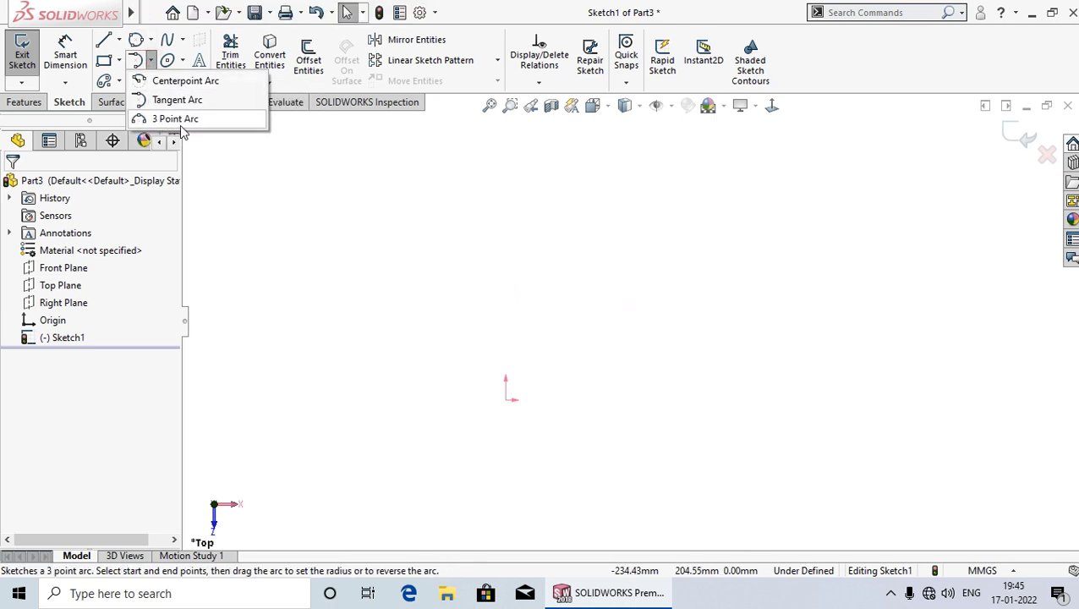
pyautogui.click(179, 119)
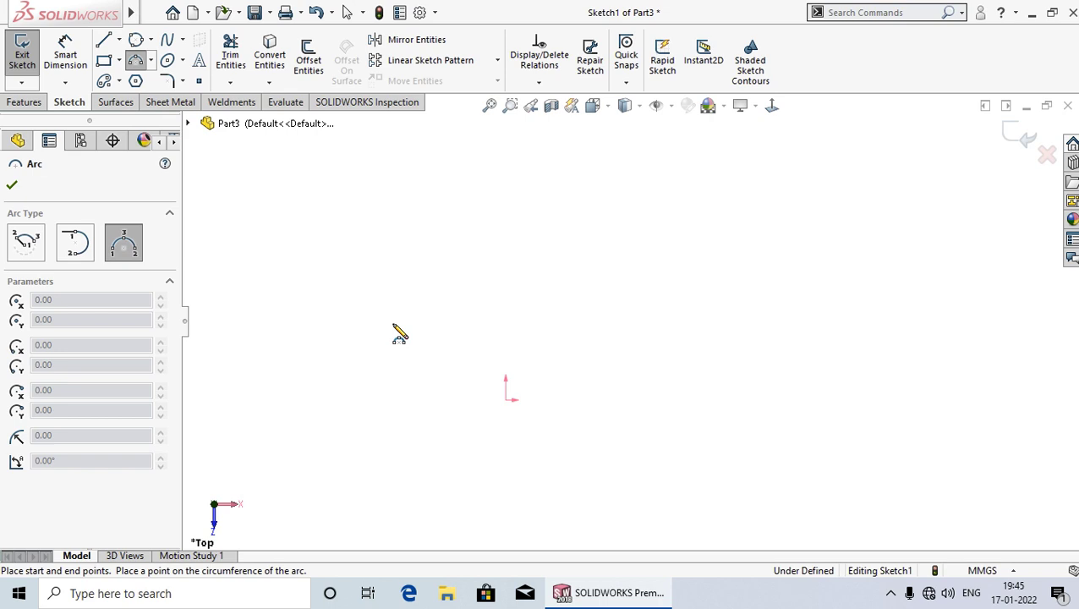
pyautogui.click(507, 399)
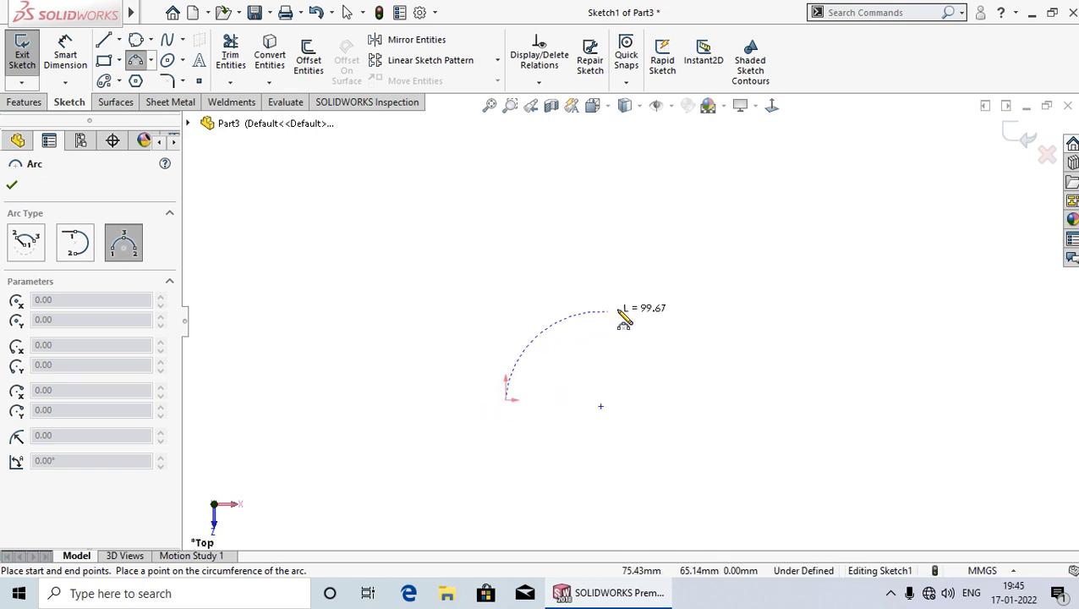
pyautogui.click(818, 399)
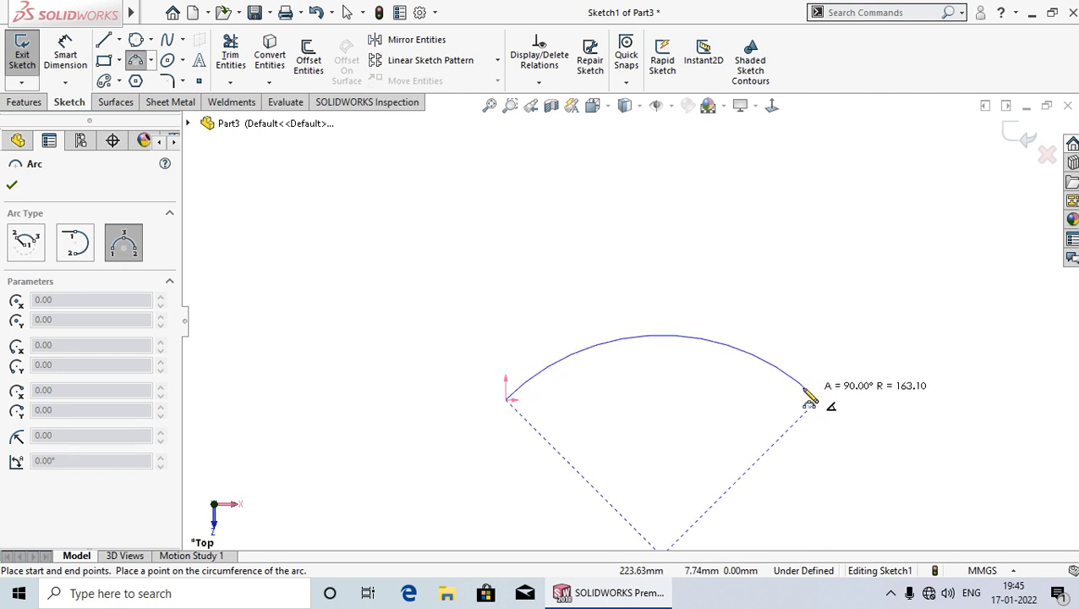
pyautogui.click(675, 294)
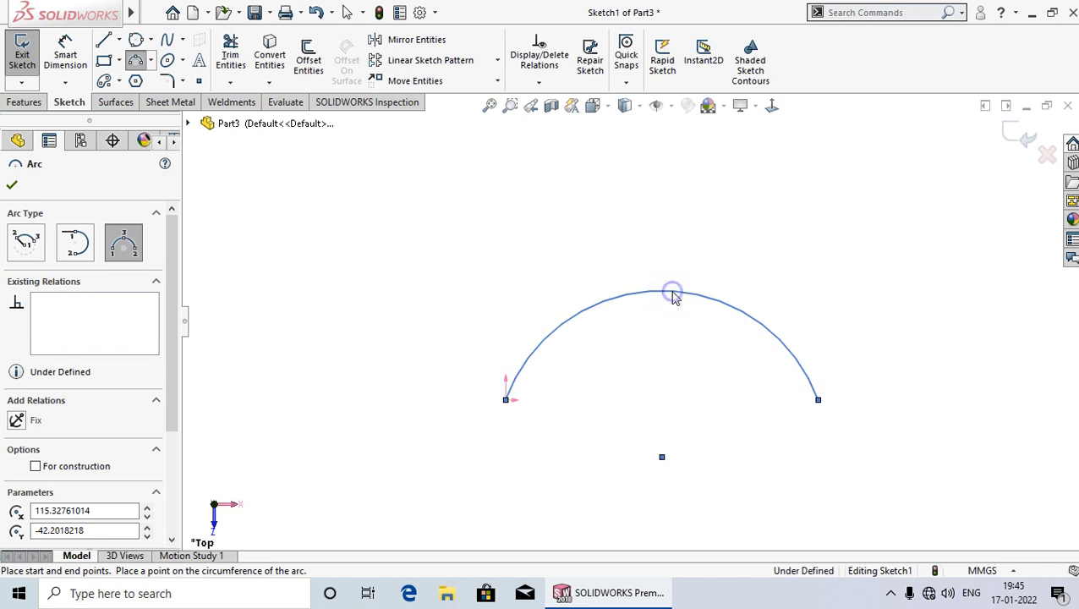
pyautogui.rightClick(675, 296)
pyautogui.click(684, 304)
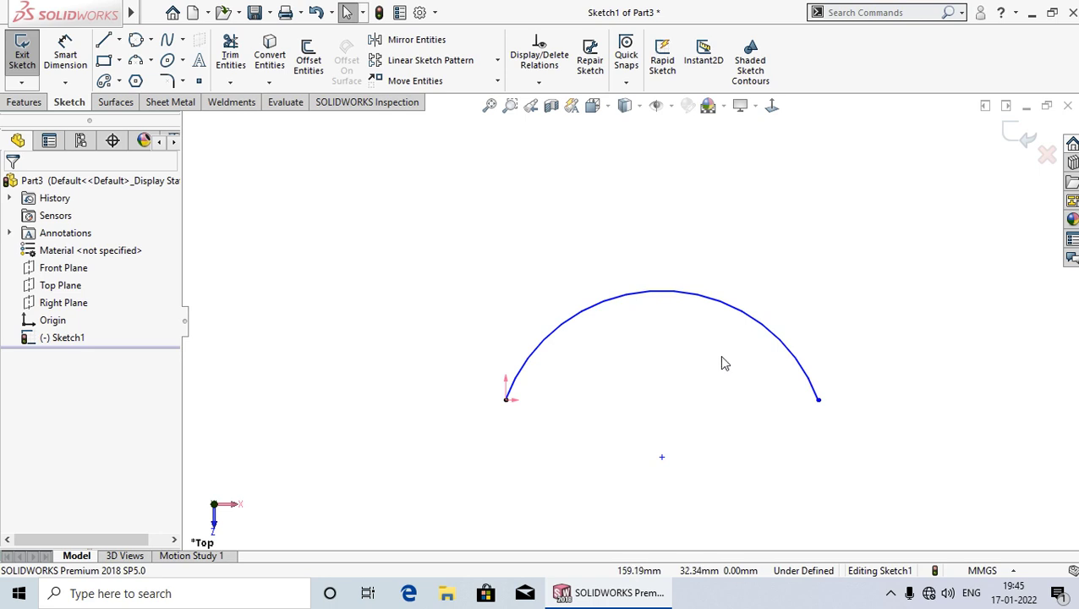
# - Dimension the three-point arc's radius as 125
pyautogui.click(71, 59)
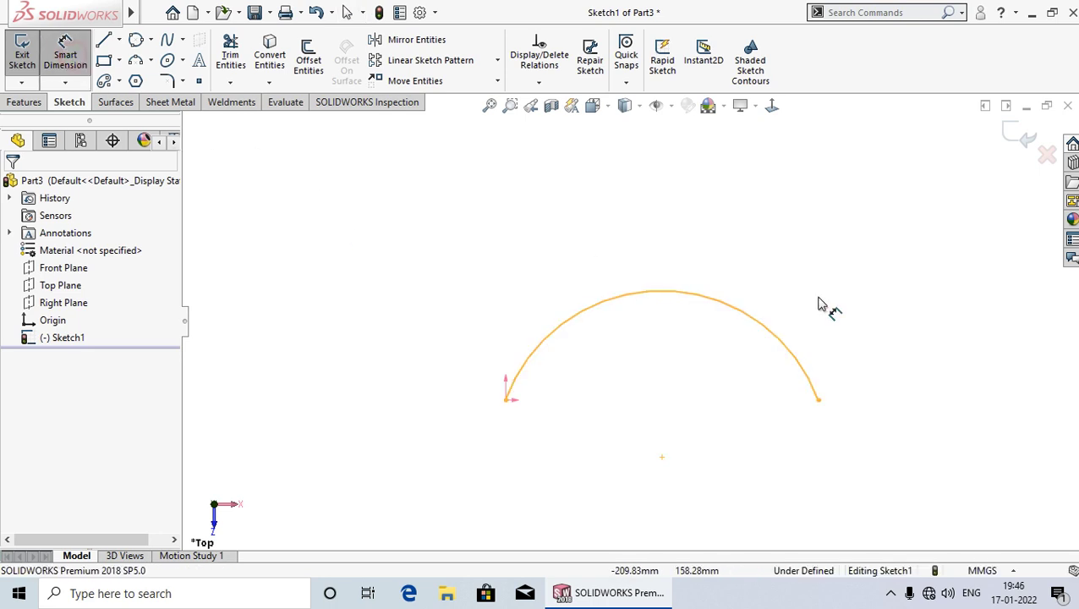
pyautogui.click(753, 320)
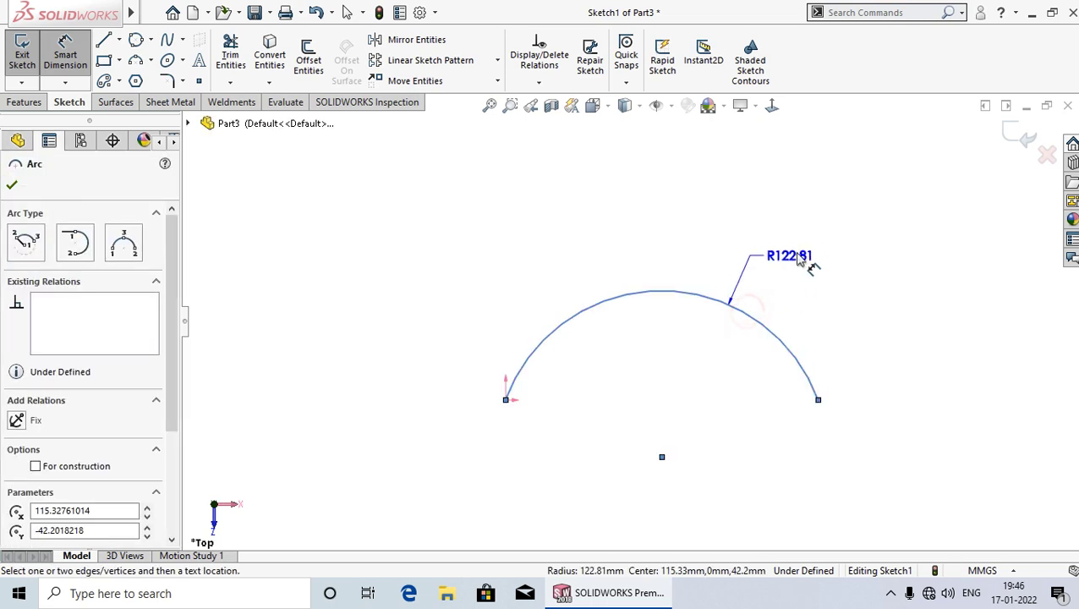
pyautogui.click(824, 268)
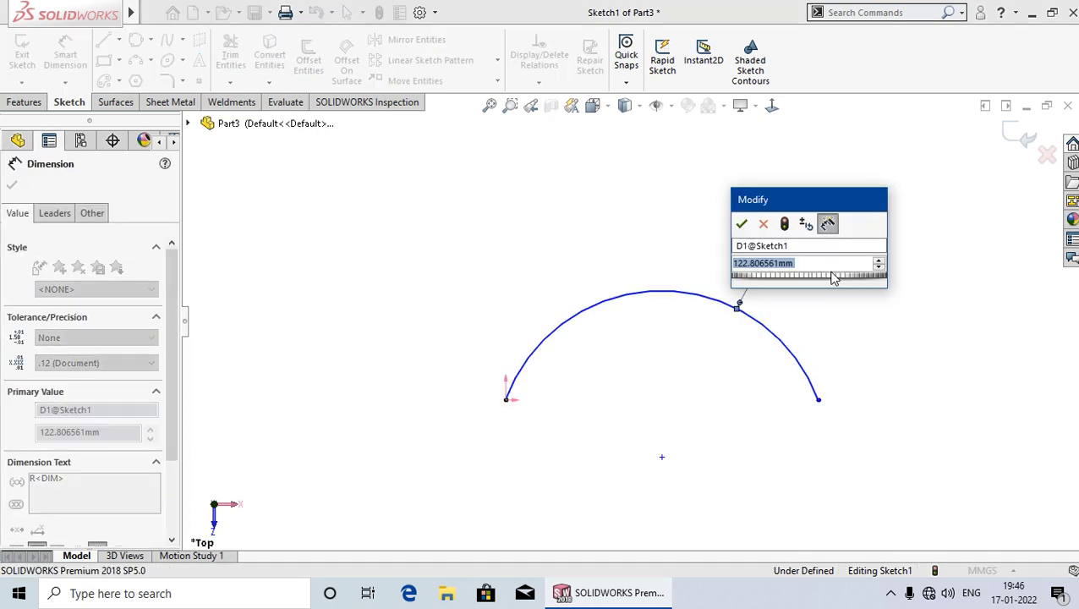
pyautogui.write('125')
pyautogui.press('Return')
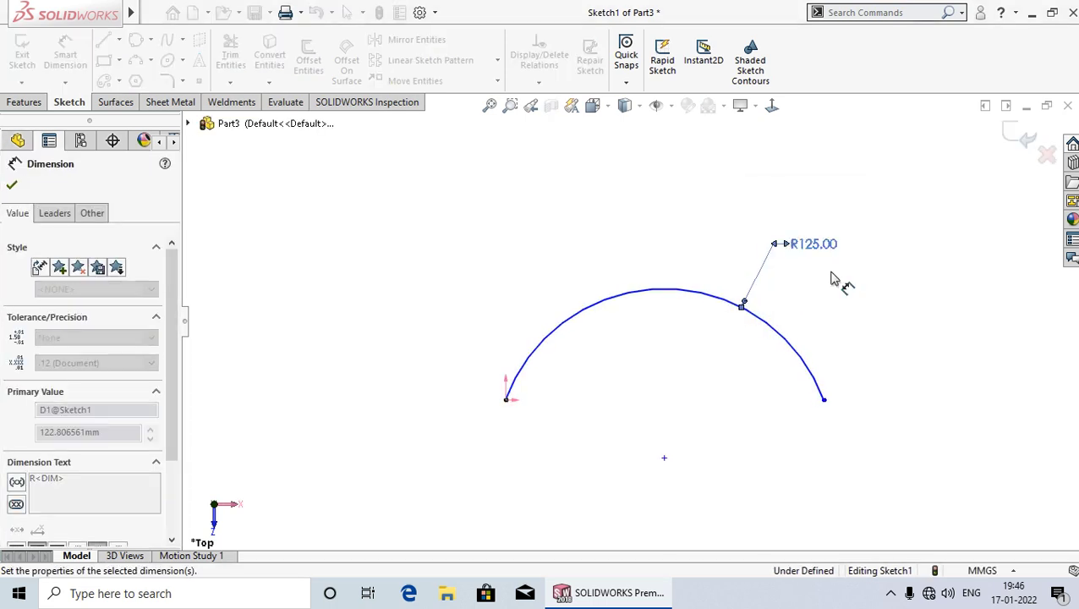
pyautogui.press('Escape')
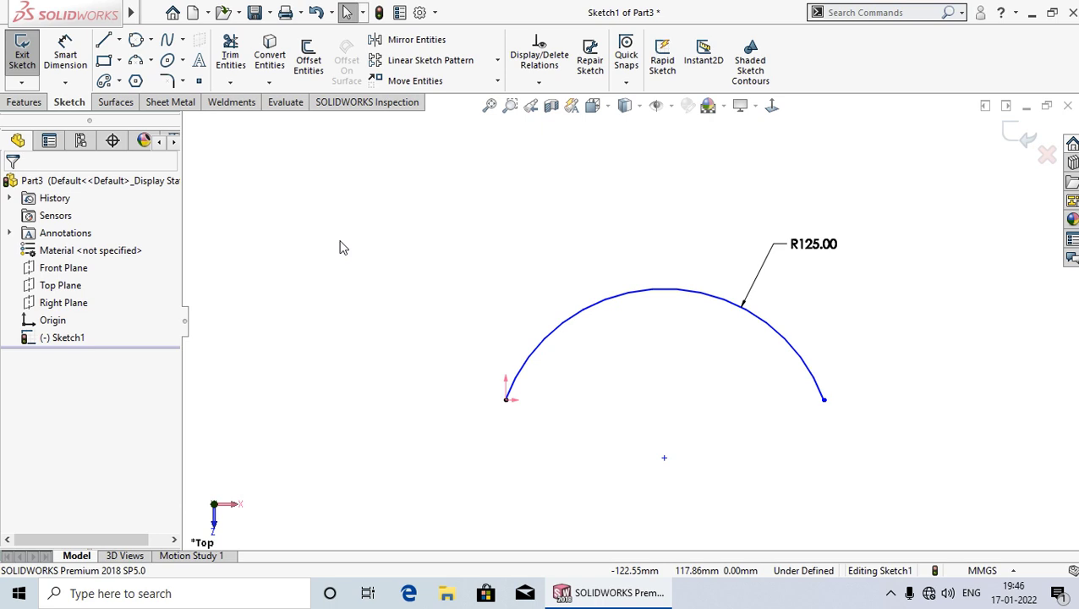
# - Make the arc's two endpoints horizontal to each other
pyautogui.click(505, 401)
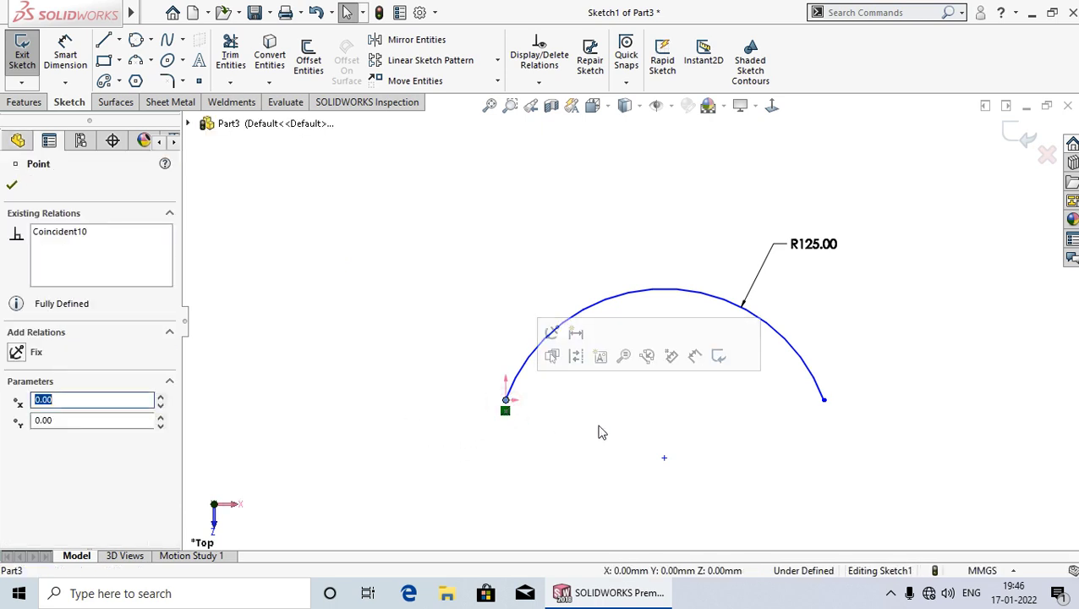
pyautogui.keyDown('ctrl'); pyautogui.click(825, 402); pyautogui.keyUp('ctrl')
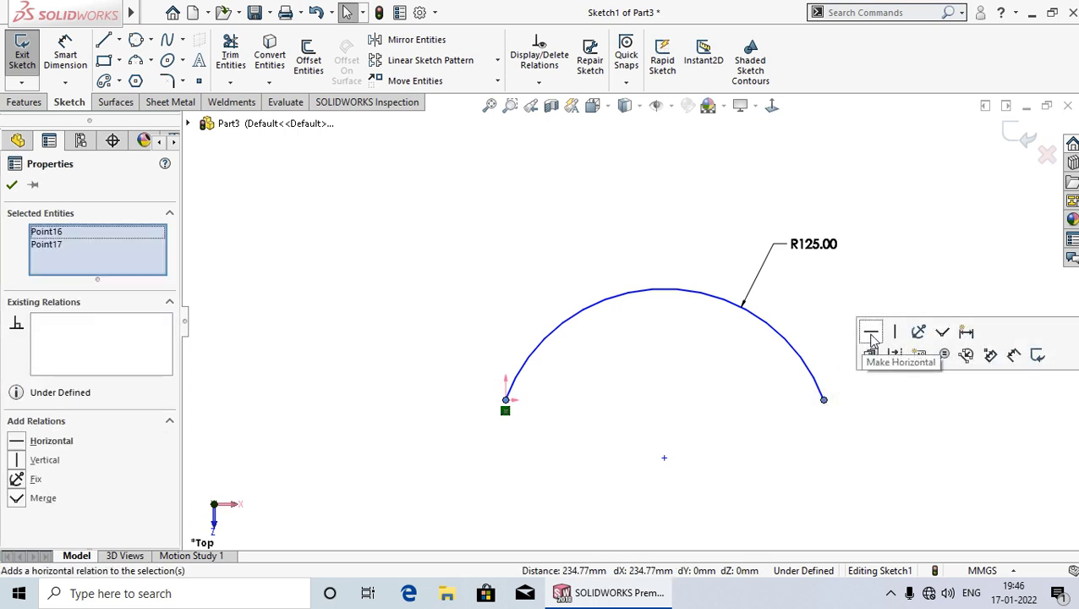
pyautogui.click(872, 333)
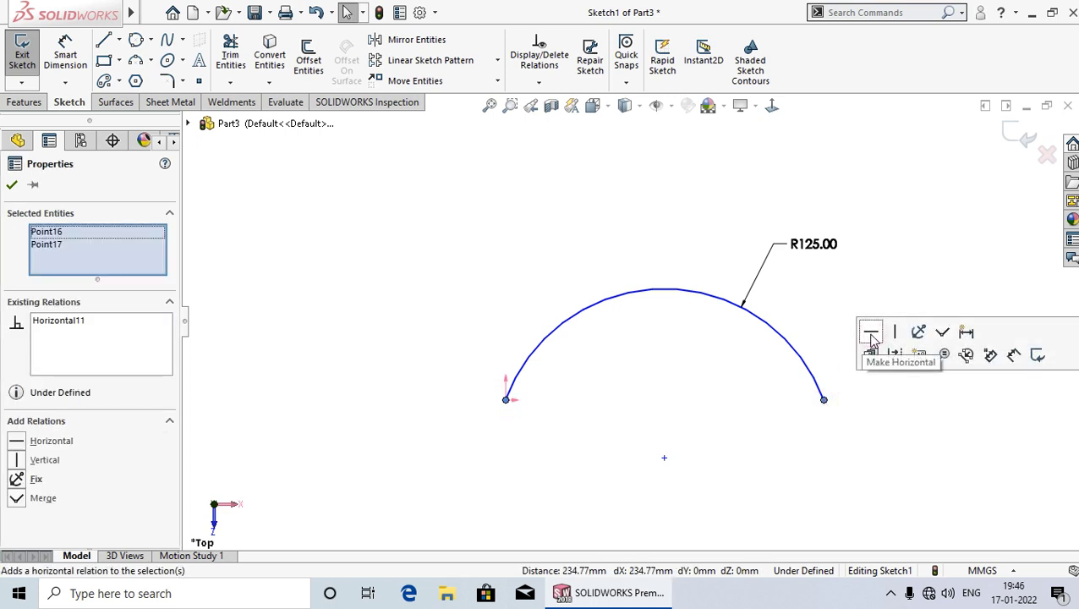
pyautogui.click(11, 186)
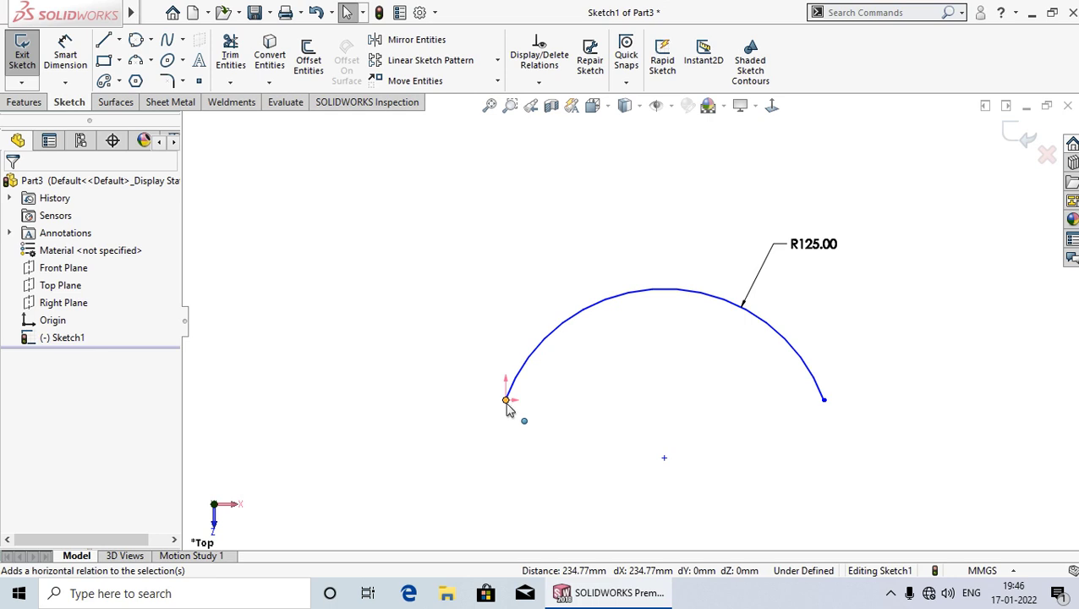
# - Add a Horizontal relation between the arc's centre and its left endpoint
pyautogui.click(507, 404)
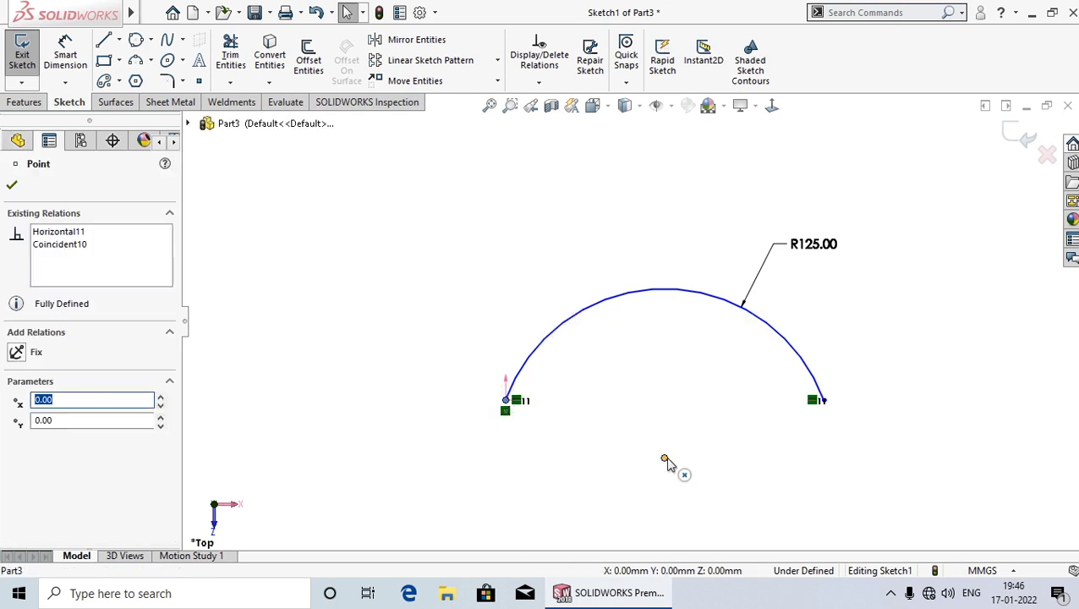
pyautogui.click(664, 459)
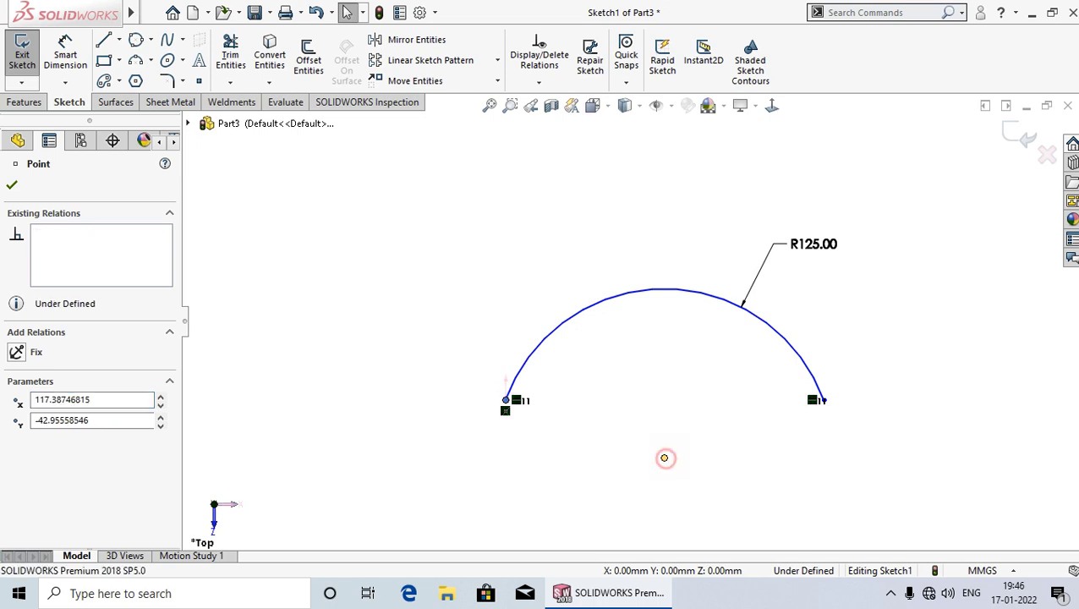
pyautogui.keyDown('ctrl'); pyautogui.click(664, 457); pyautogui.keyUp('ctrl')
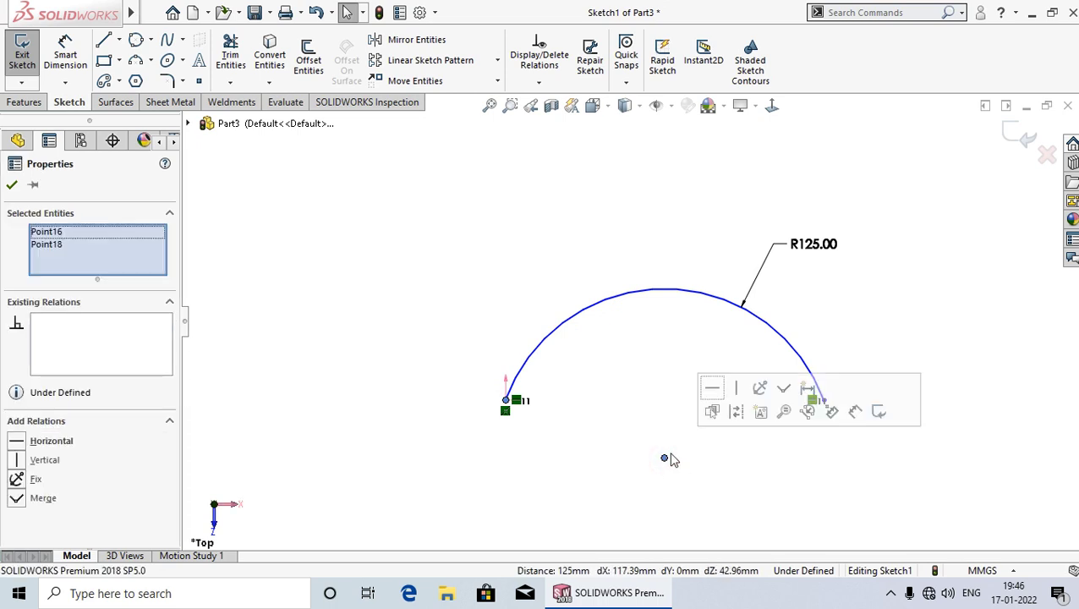
pyautogui.click(713, 390)
pyautogui.click(12, 184)
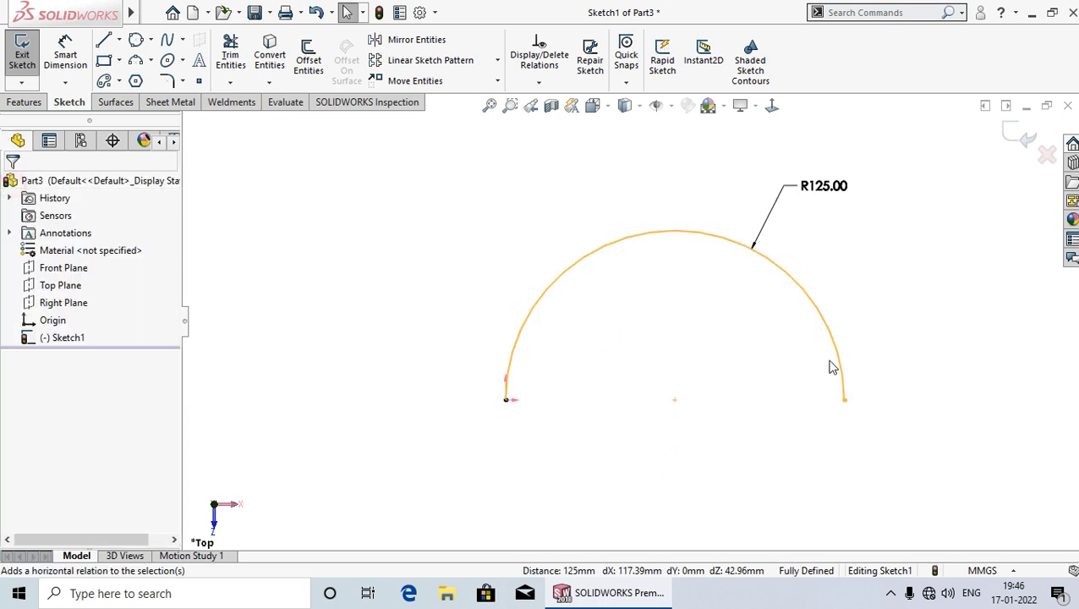